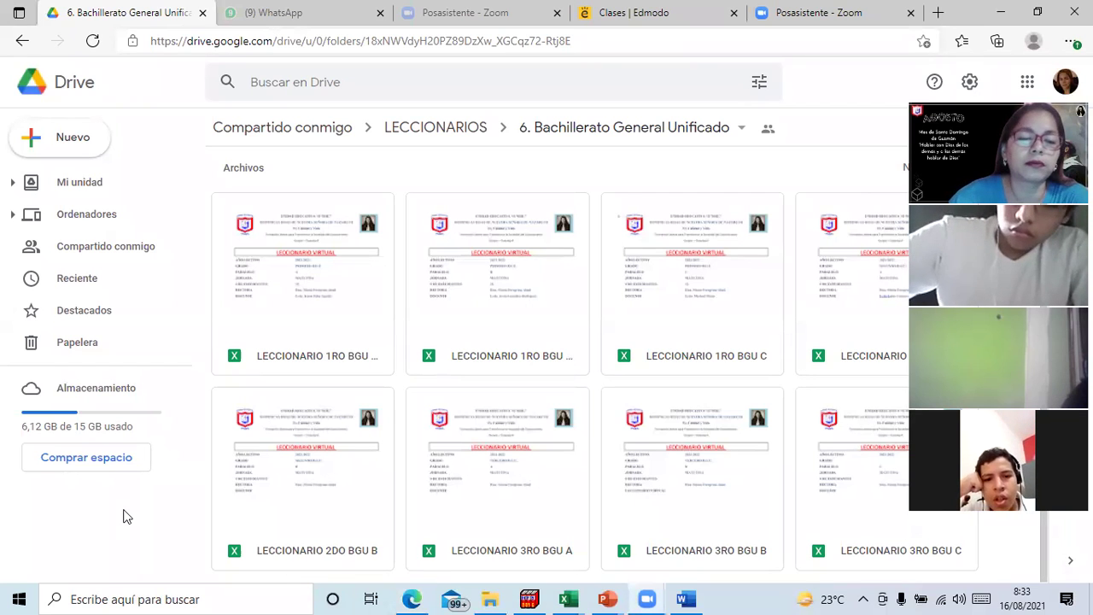
Open the LECCIONARIO 2DO BGU B spreadsheet from the shared folder and show its LUNES sheet.
double_click(346, 448)
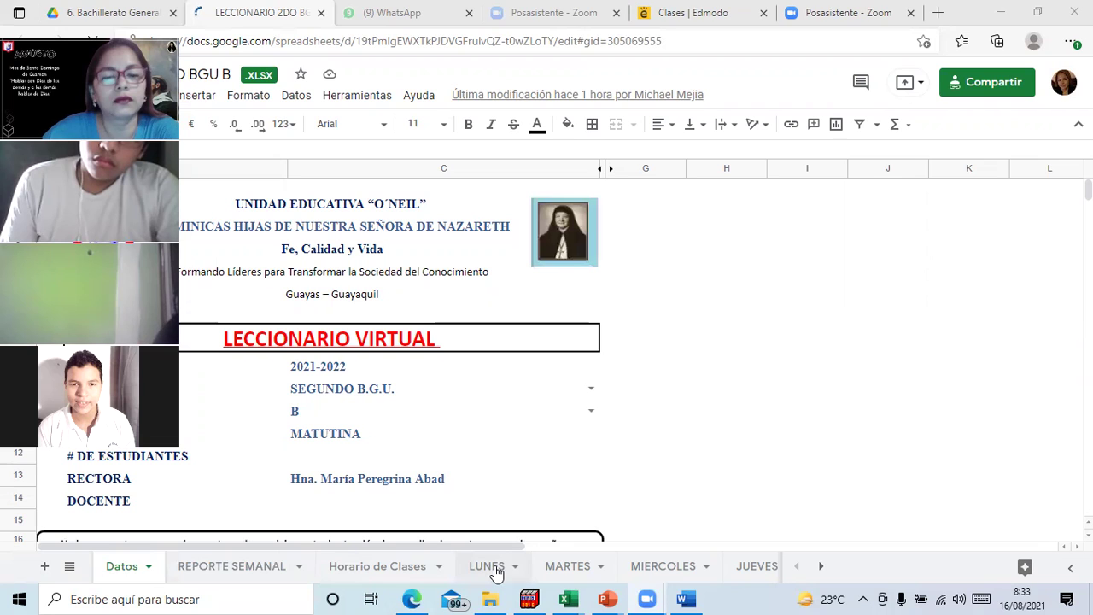
click(493, 570)
click(493, 567)
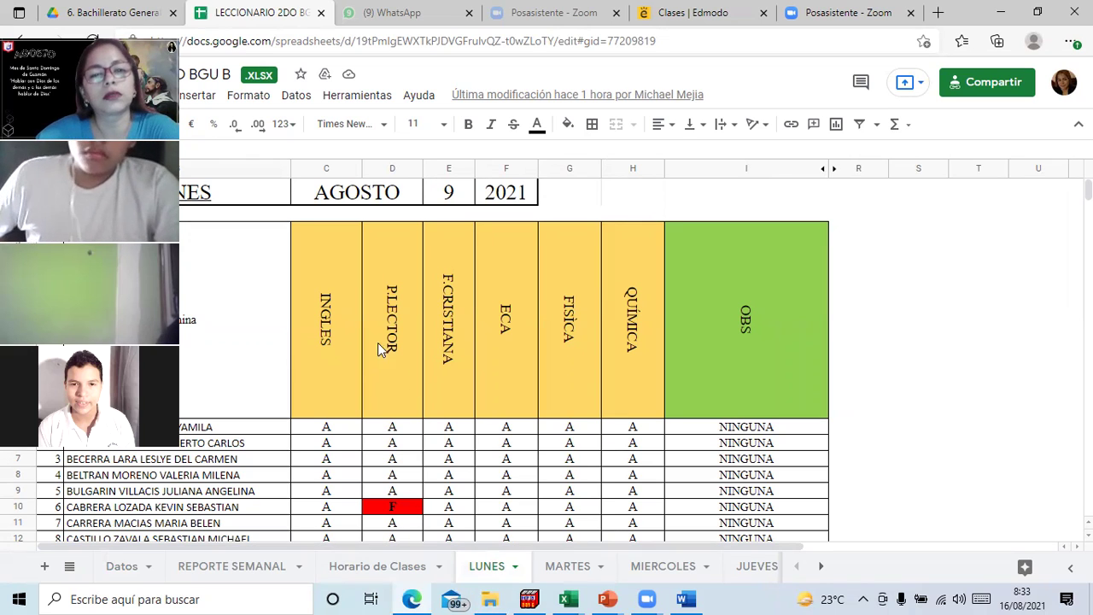
Set the day in the LUNES sheet's date header to 16, next to AGOSTO.
click(441, 191)
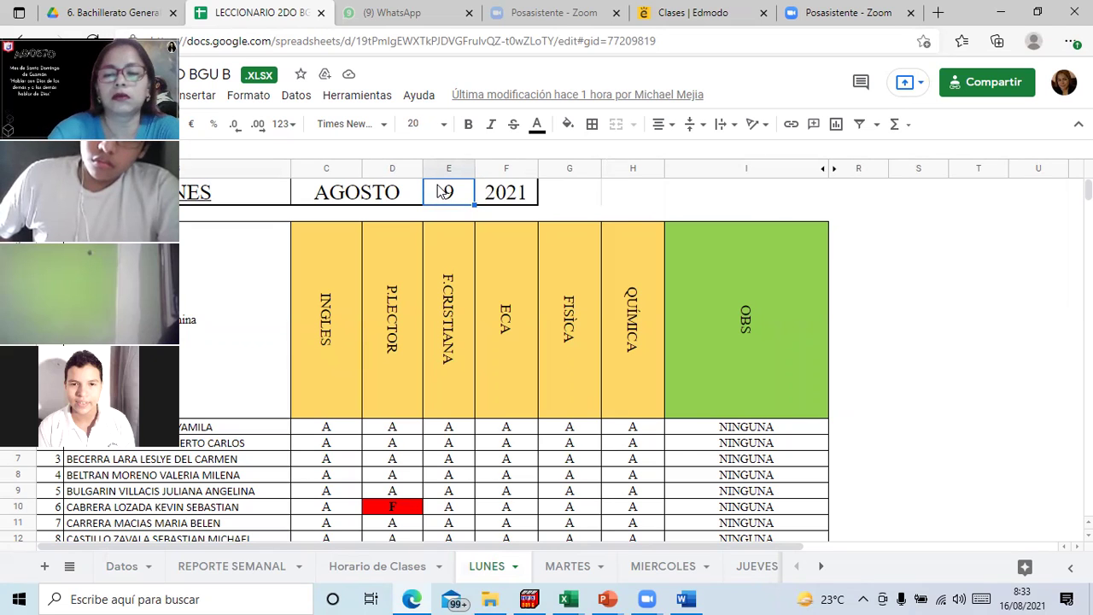
key(Delete)
text(1)
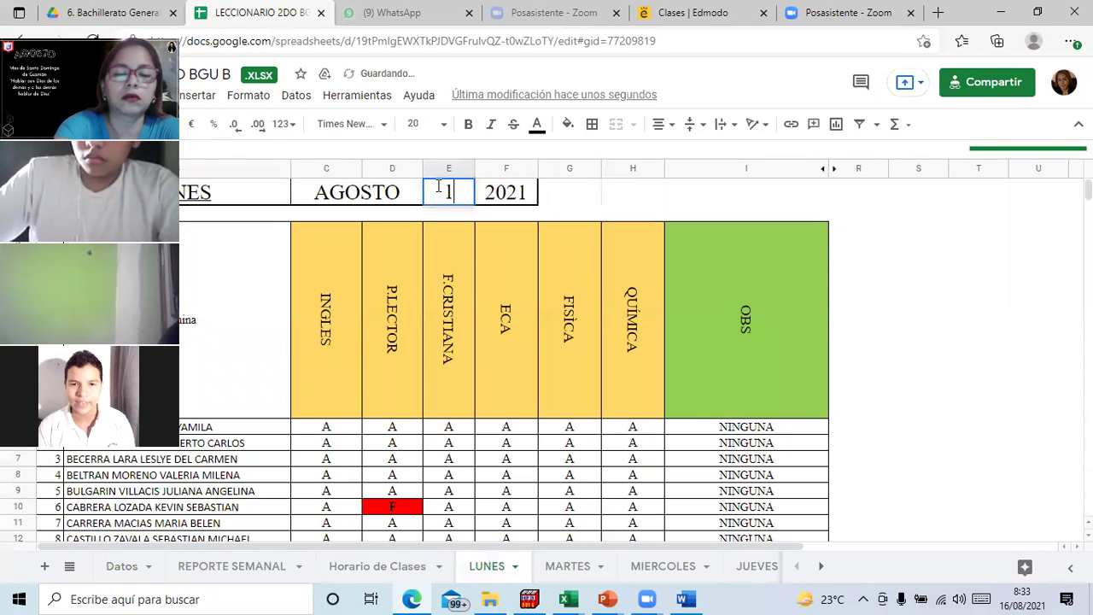
text(6)
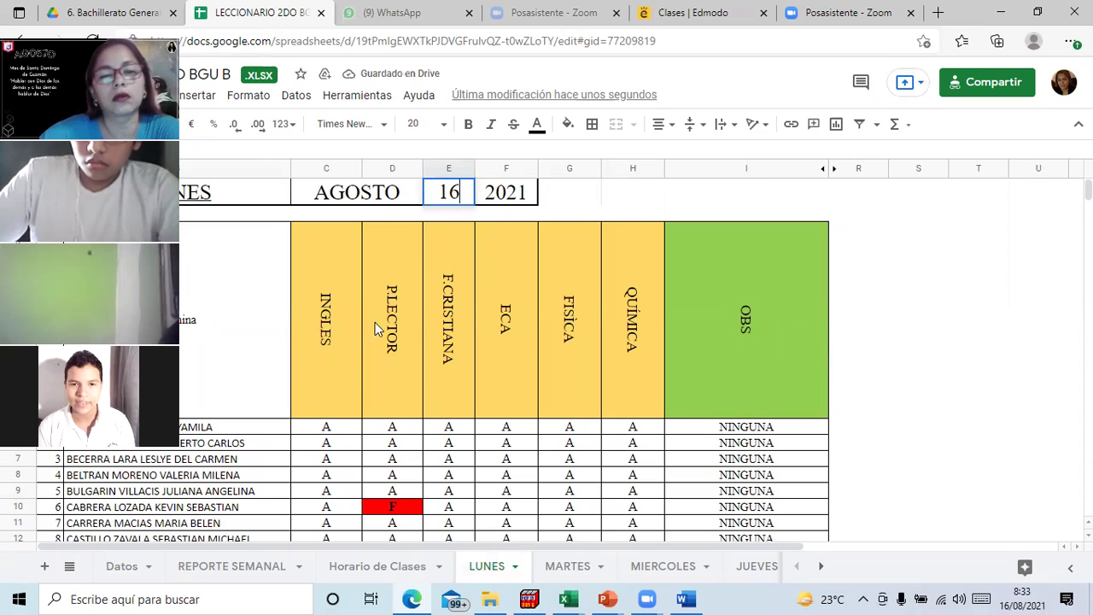
click(334, 431)
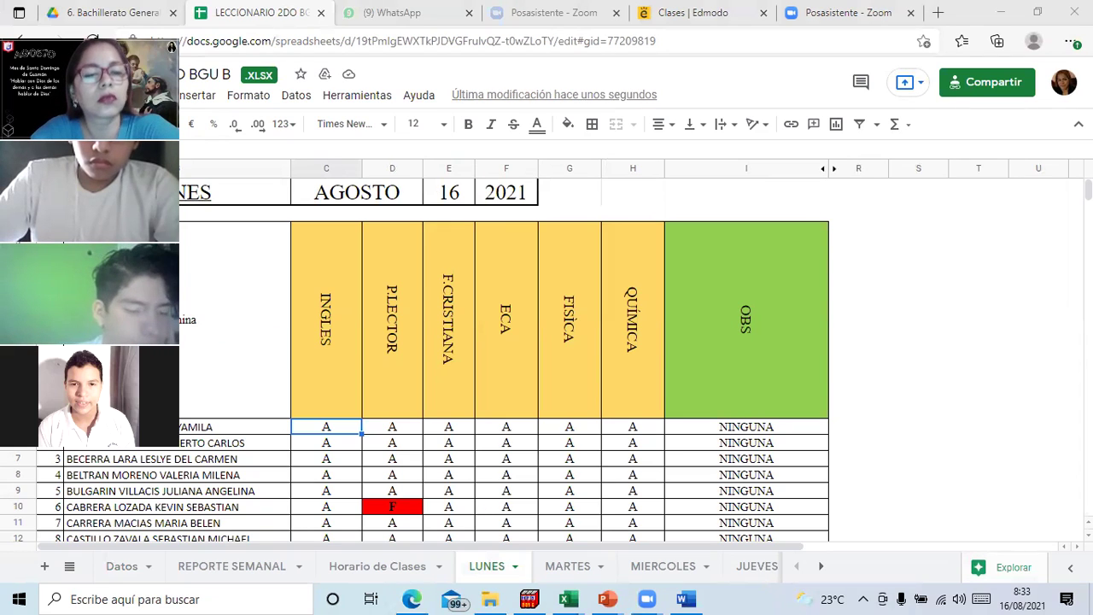
Check the INGLES attendance marks one by one for students 1 to 11 on the LUNES sheet.
click(346, 435)
key(Down)
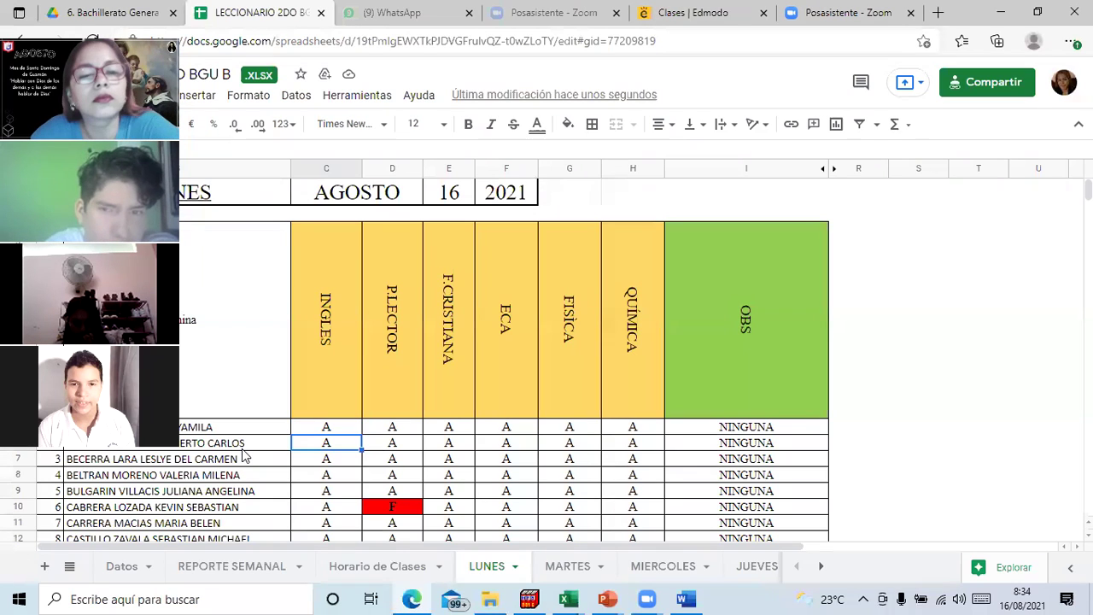
key(Down)
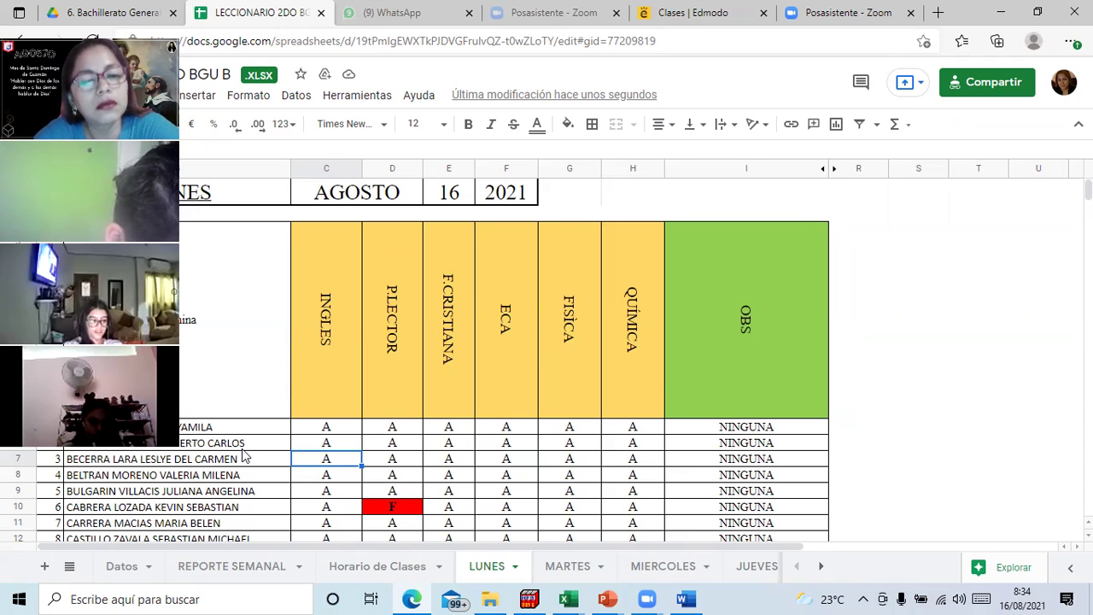
key(Down)
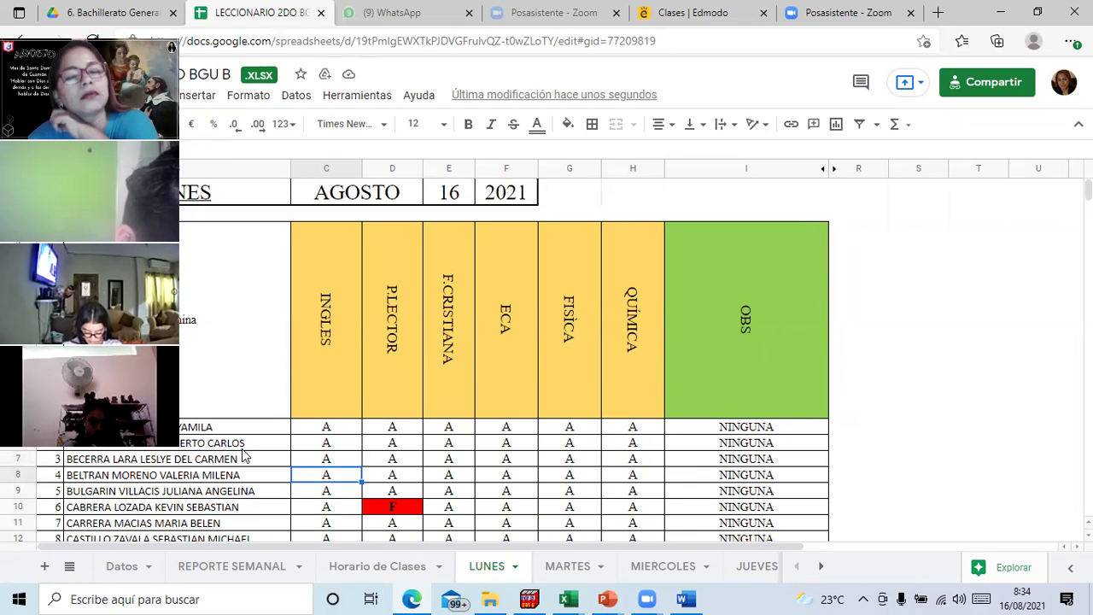
key(Down)
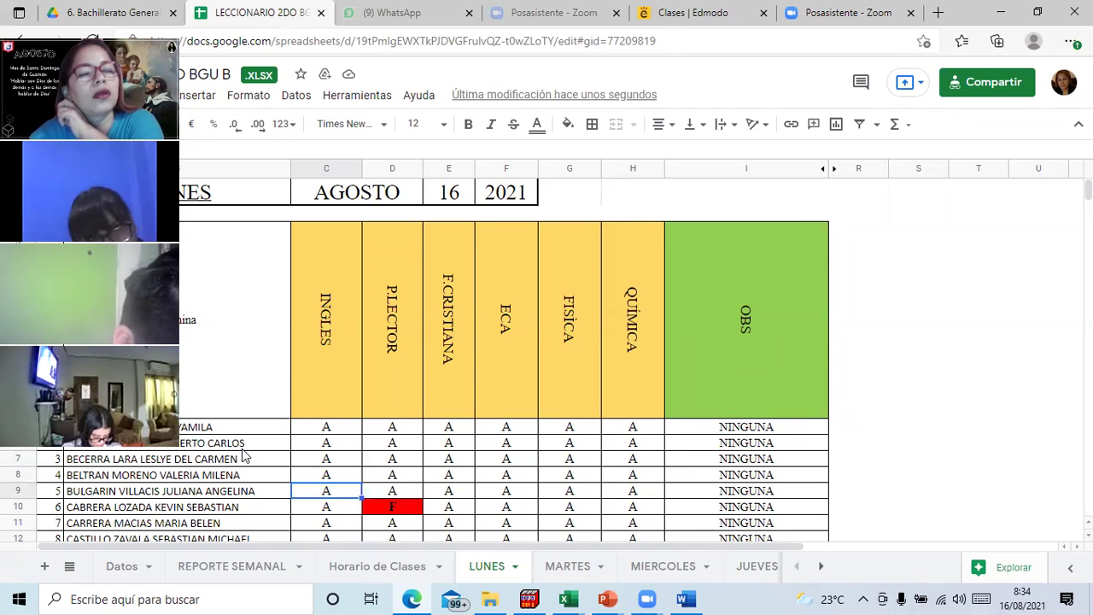
key(Down)
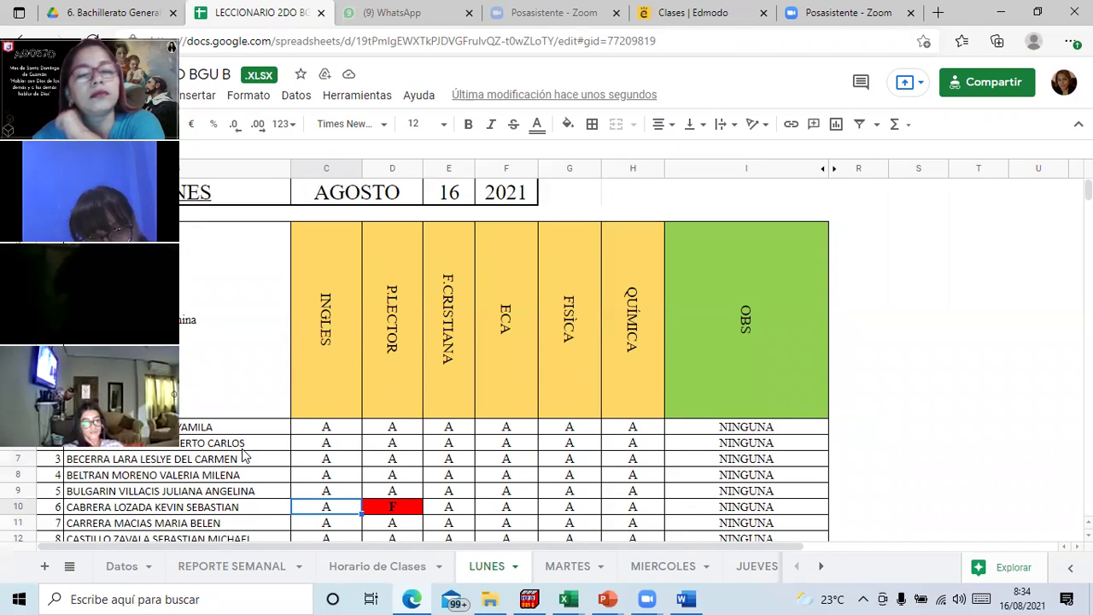
key(Down)
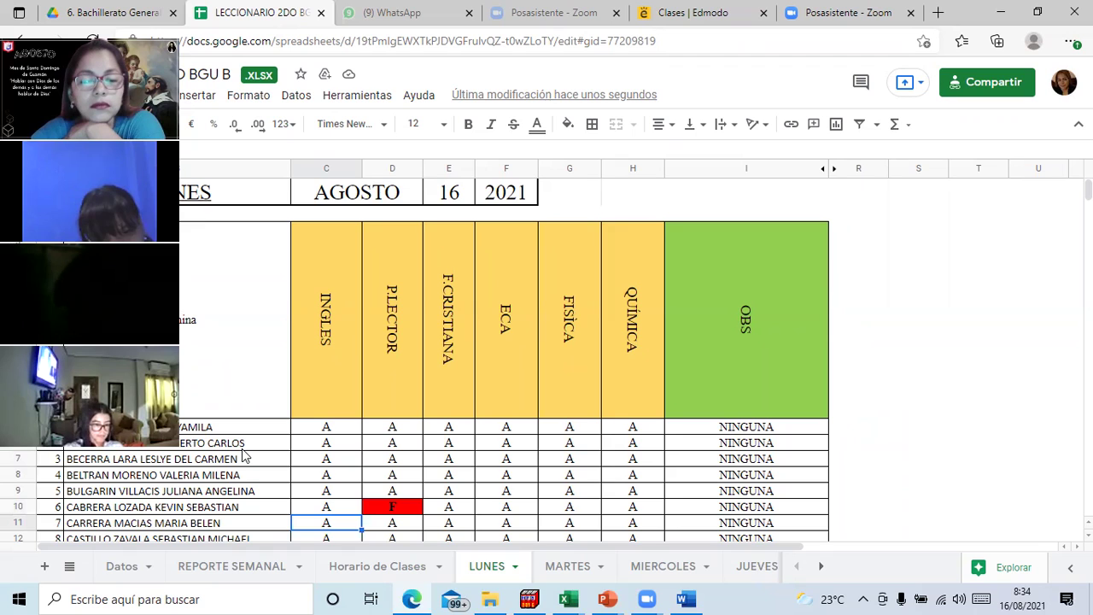
key(Down)
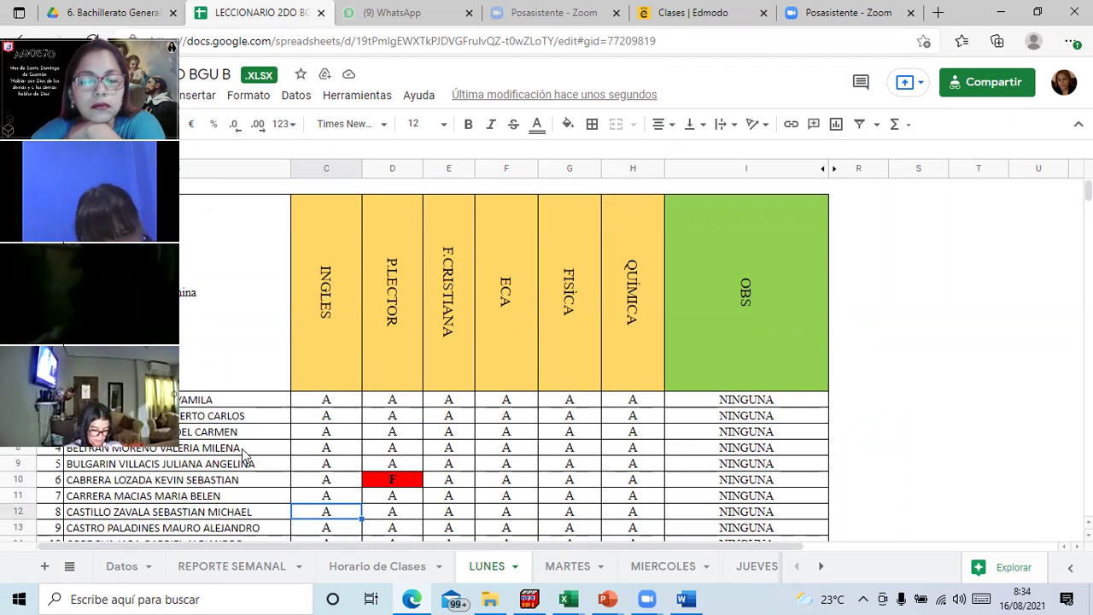
key(Down)
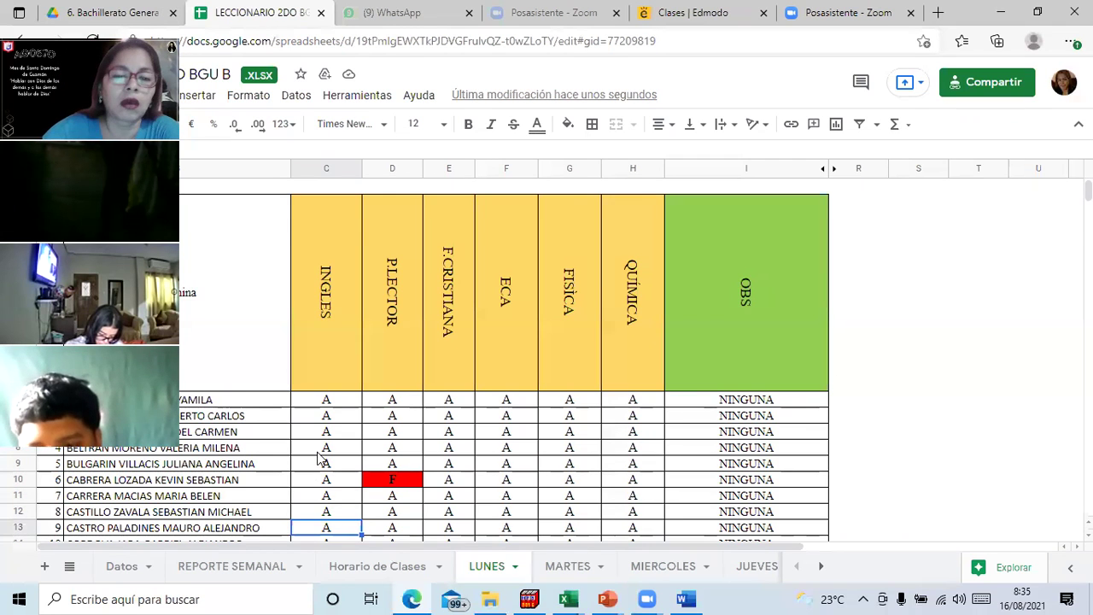
scroll(318, 458, down, 4)
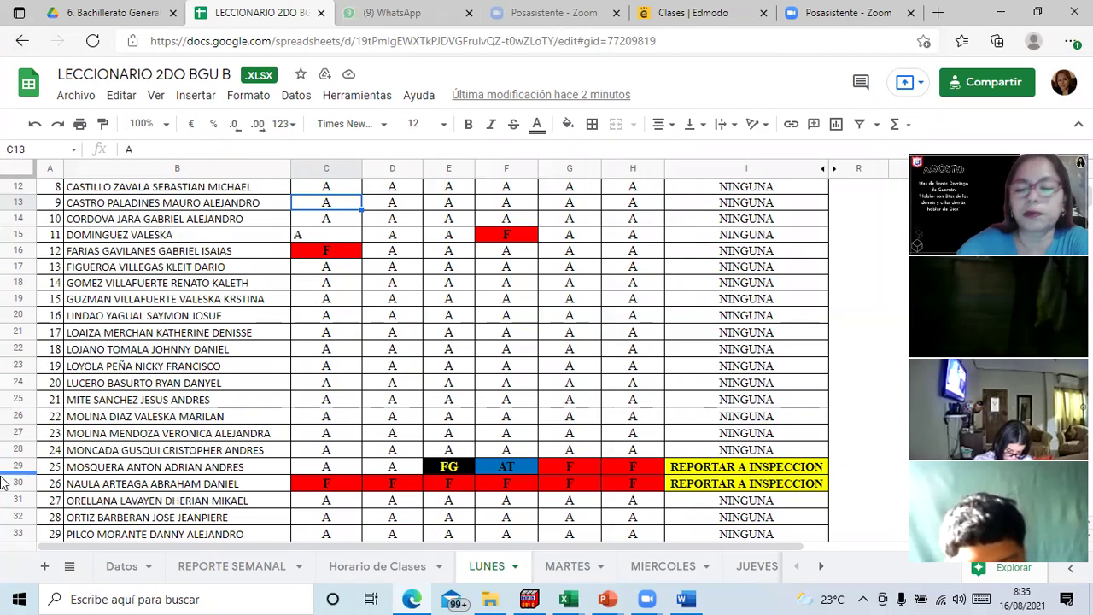
key(Down)
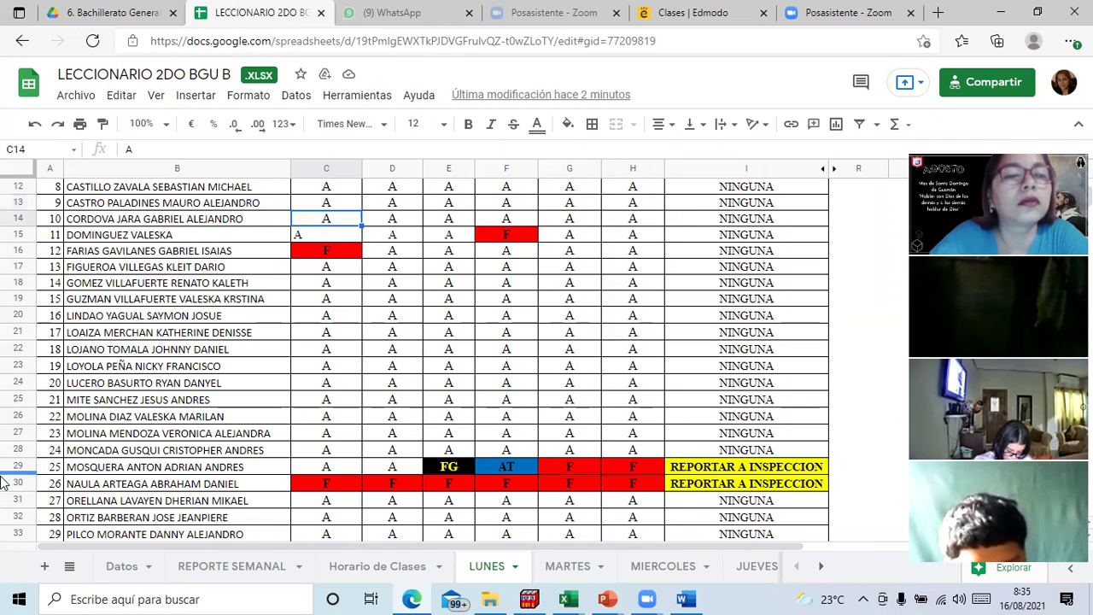
key(Down)
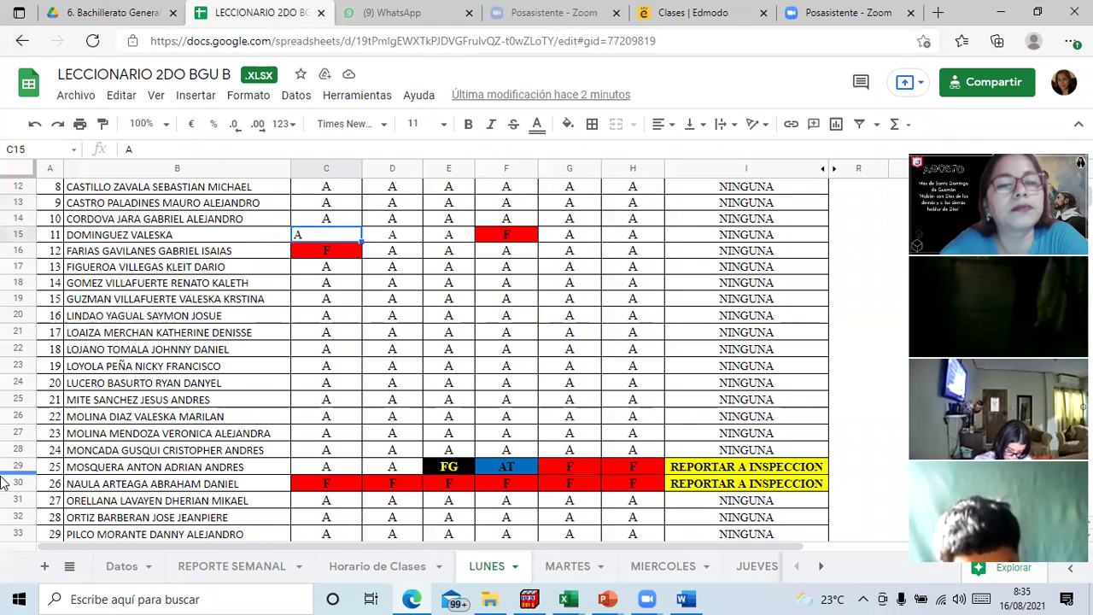
Set the INGLES attendance mark of student 12 (cell C16) to A.
key(Down)
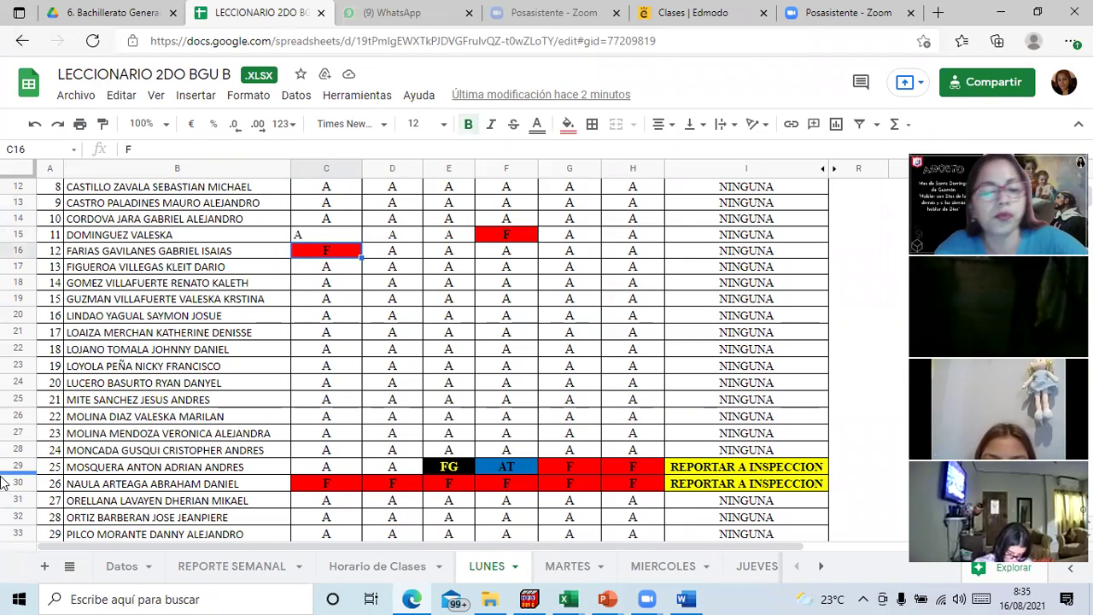
text(a)
key(BackSpace)
text(A)
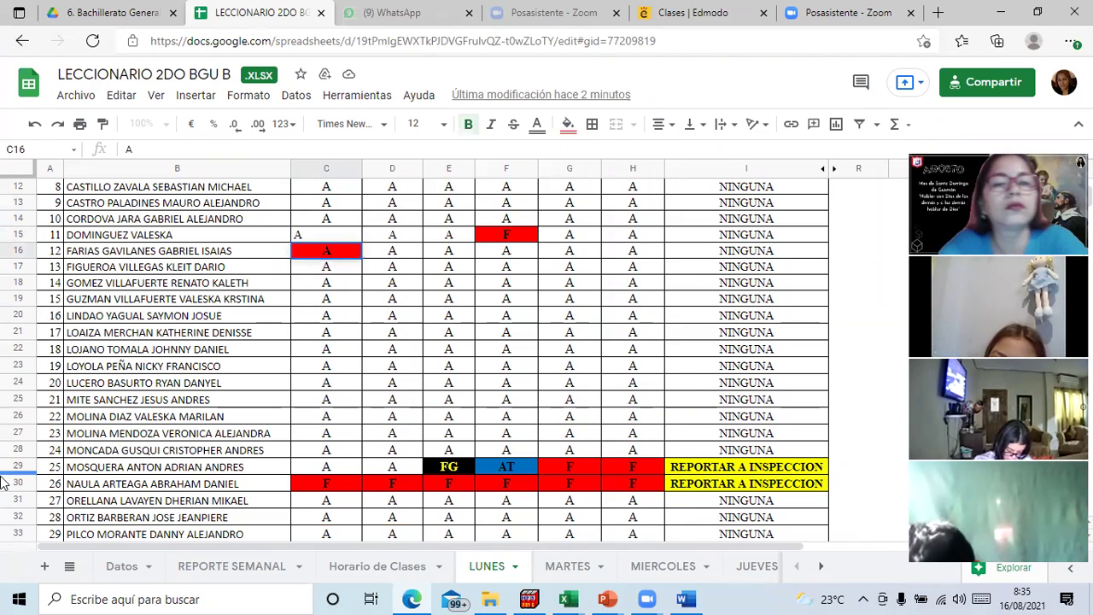
key(Return)
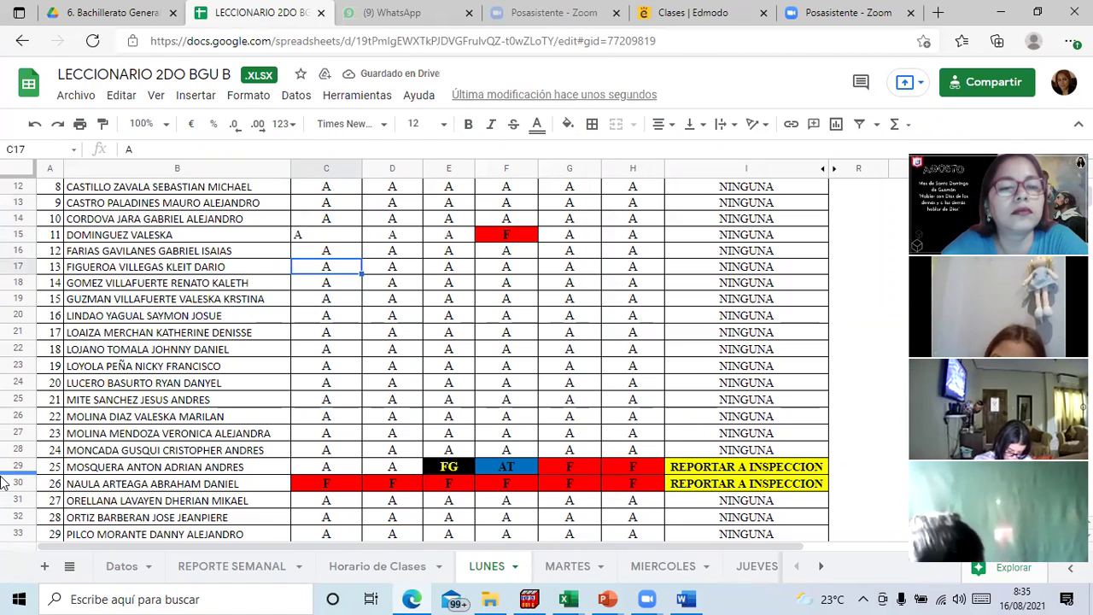
Check the INGLES attendance marks one by one for students 13 to 24.
key(Down)
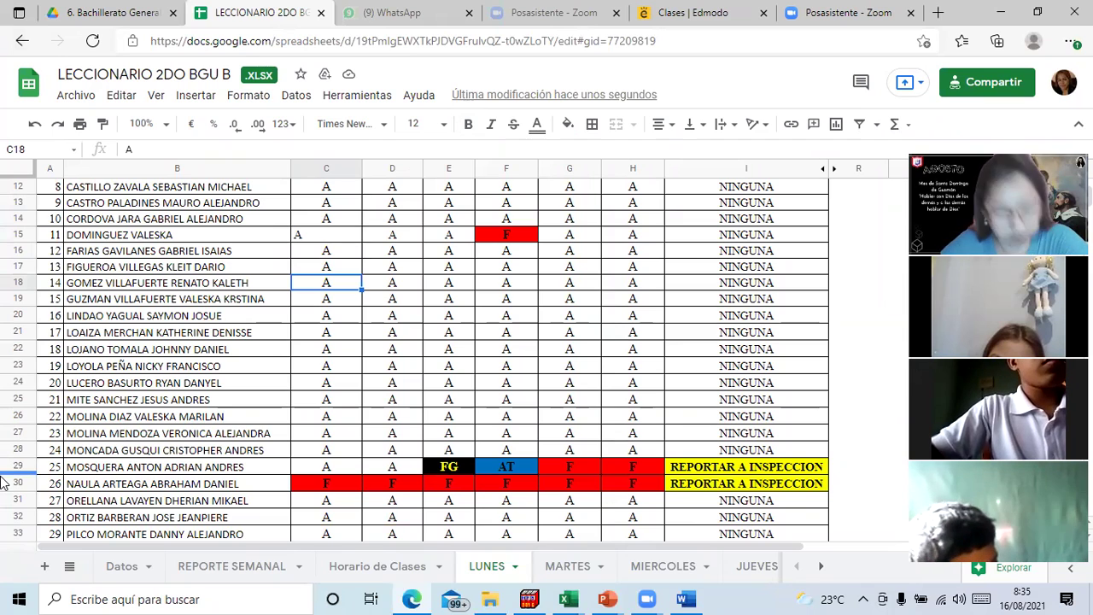
key(Down)
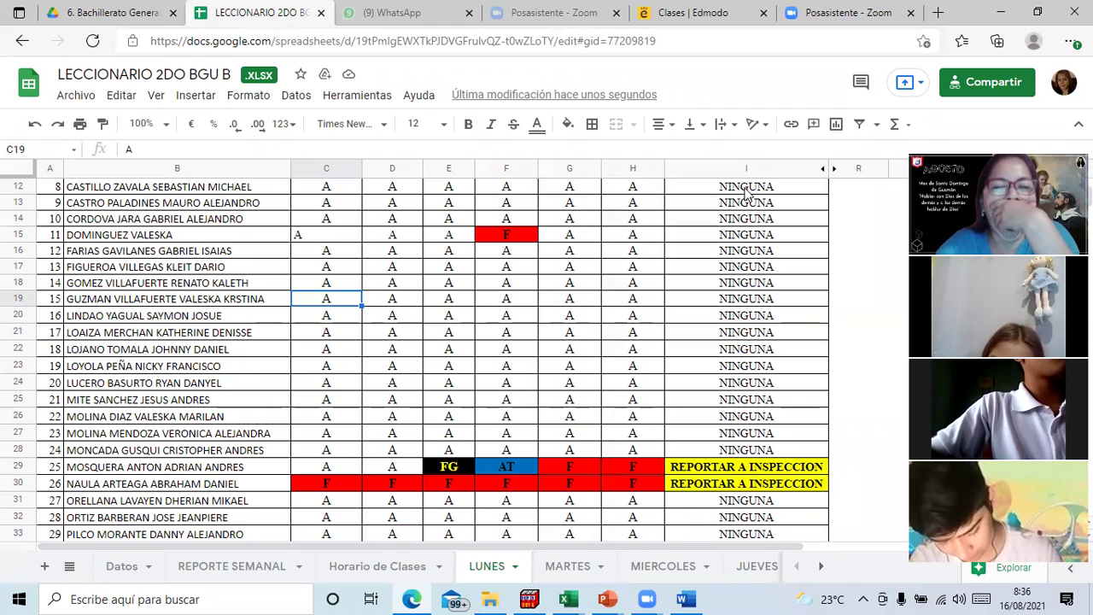
key(Down)
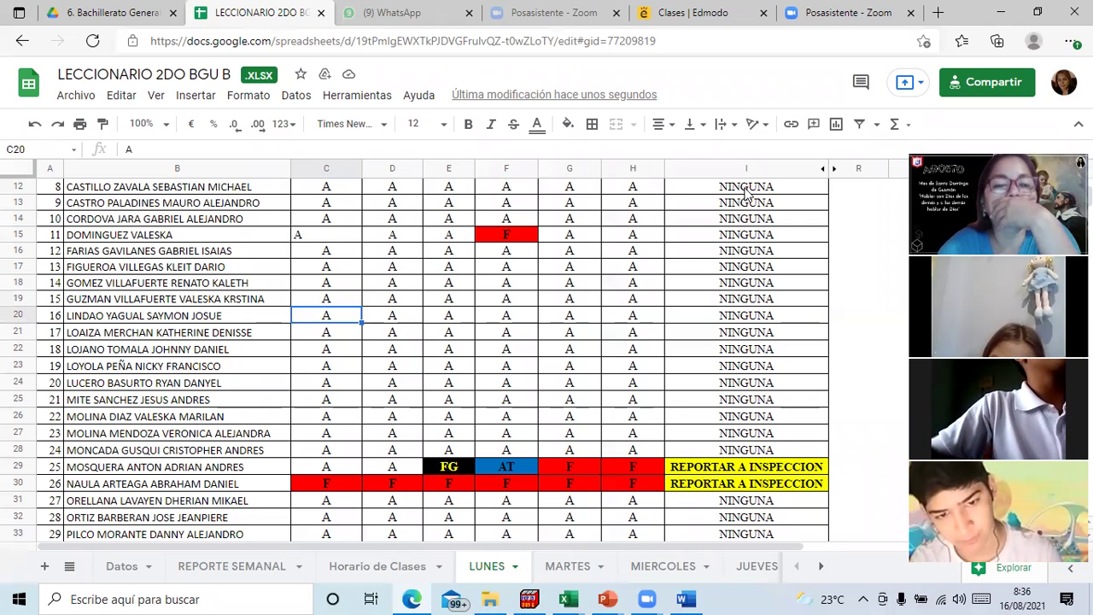
key(Down)
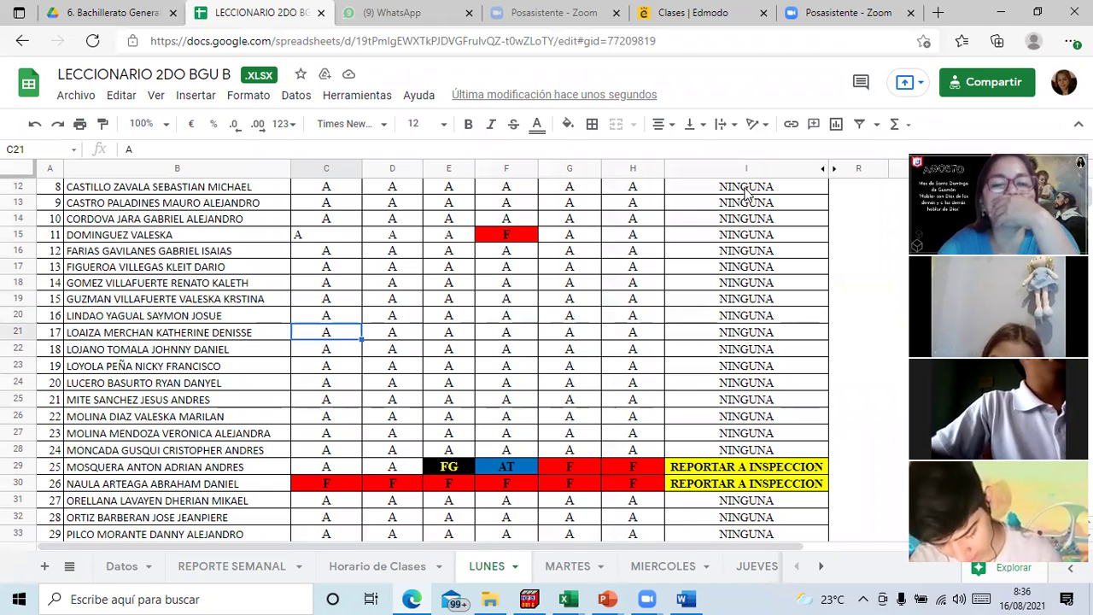
key(Down)
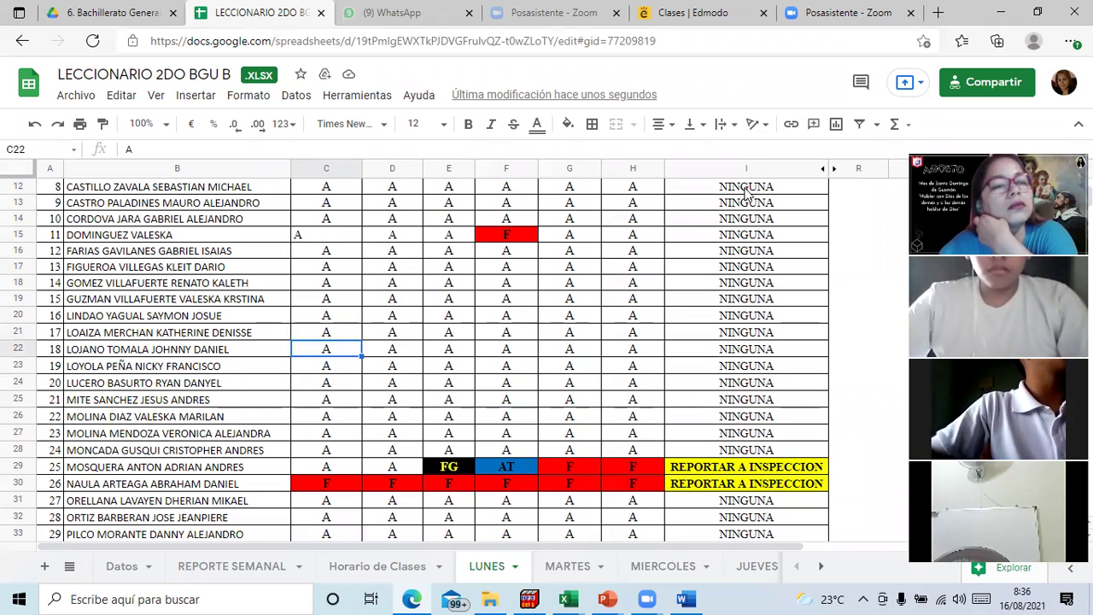
key(Down)
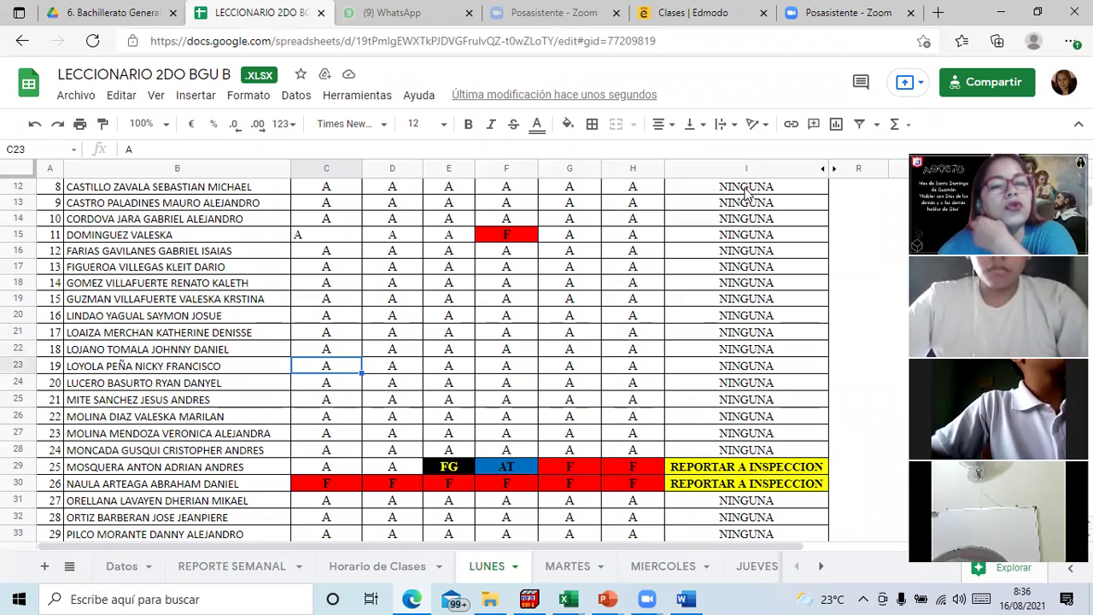
key(Down)
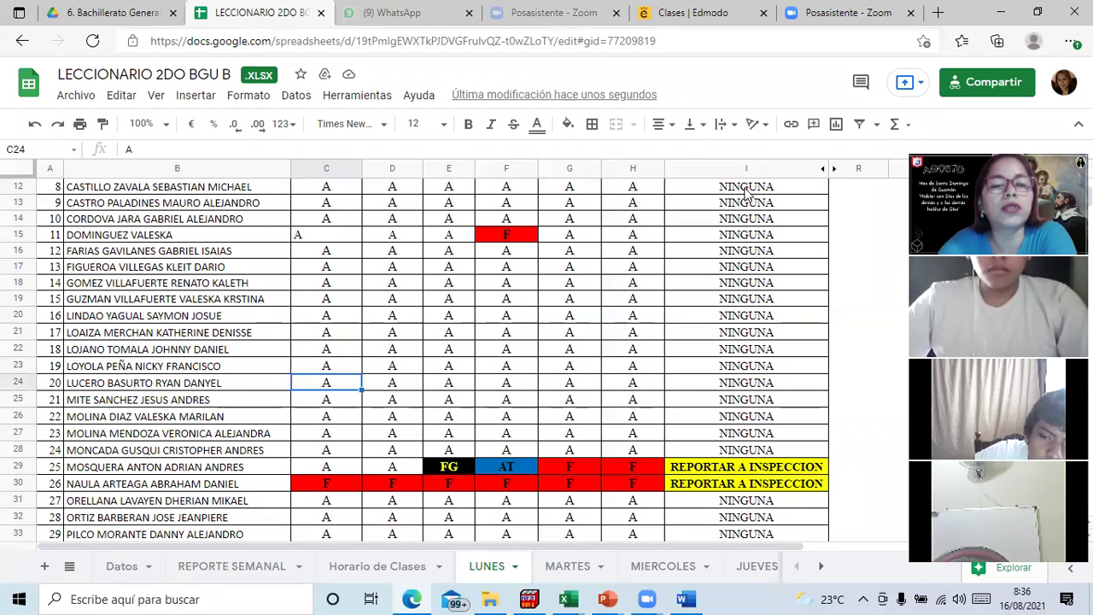
key(Down)
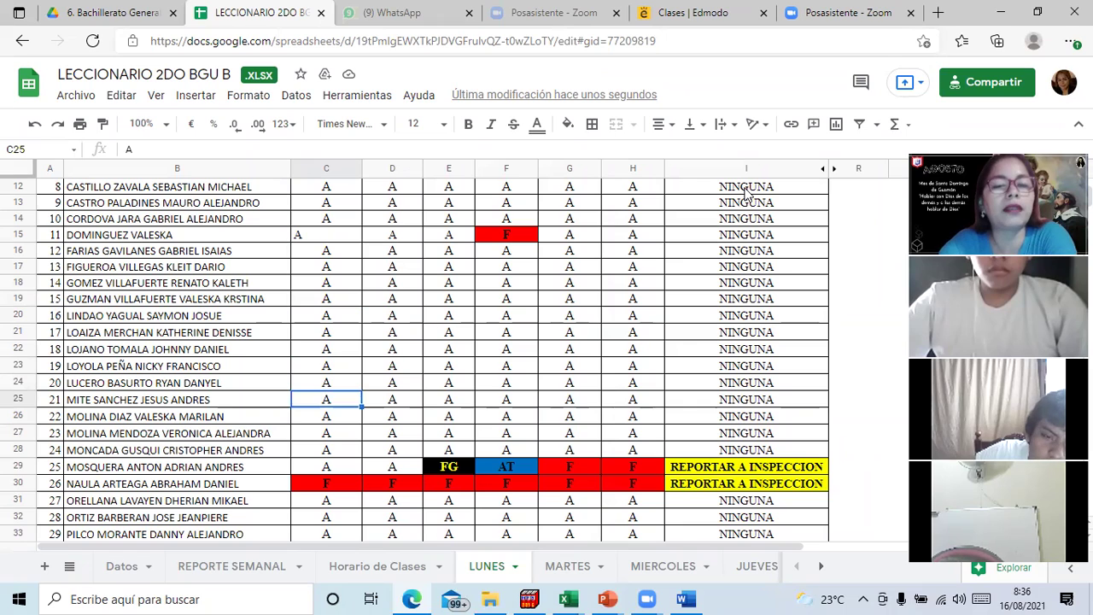
key(Down)
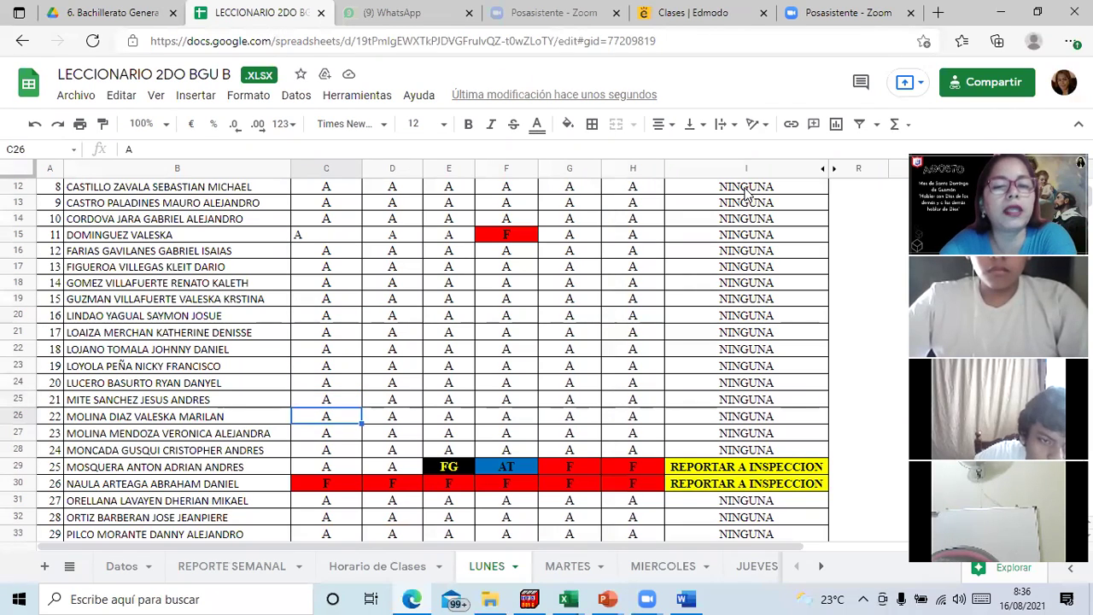
key(Down)
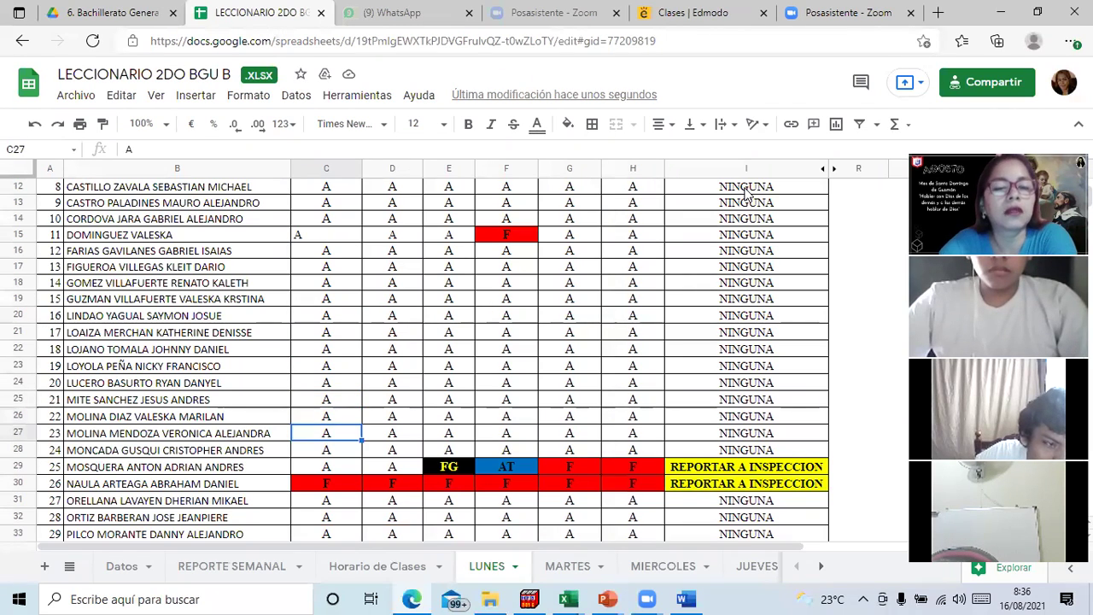
key(Down)
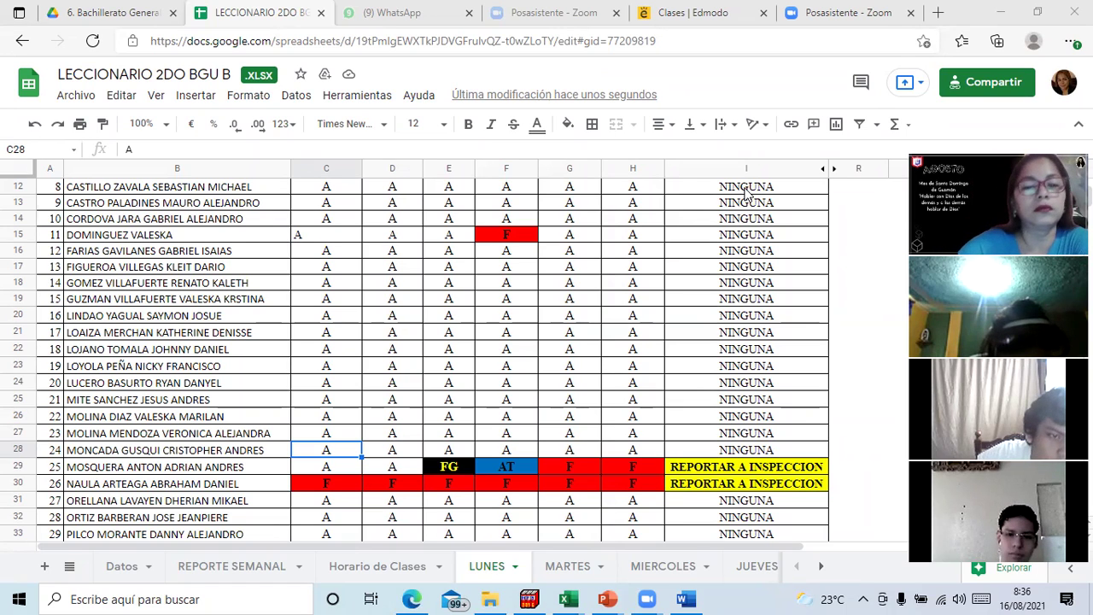
Change the INGLES attendance mark of student 26 (cell C30) to A, and set it back to F.
click(339, 453)
key(Down)
key(Down)
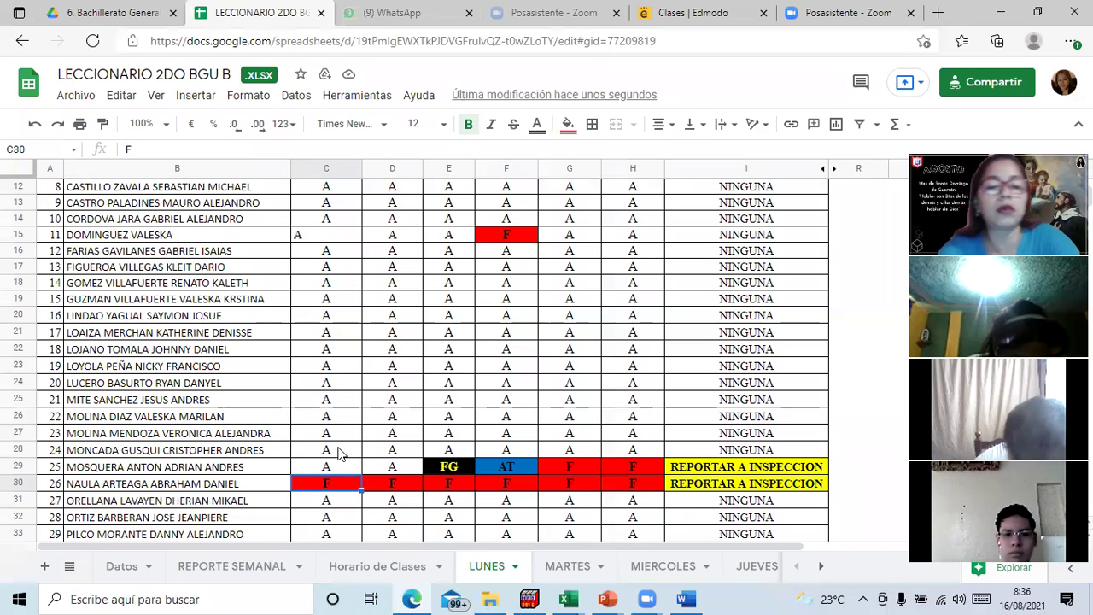
text(A)
key(Return)
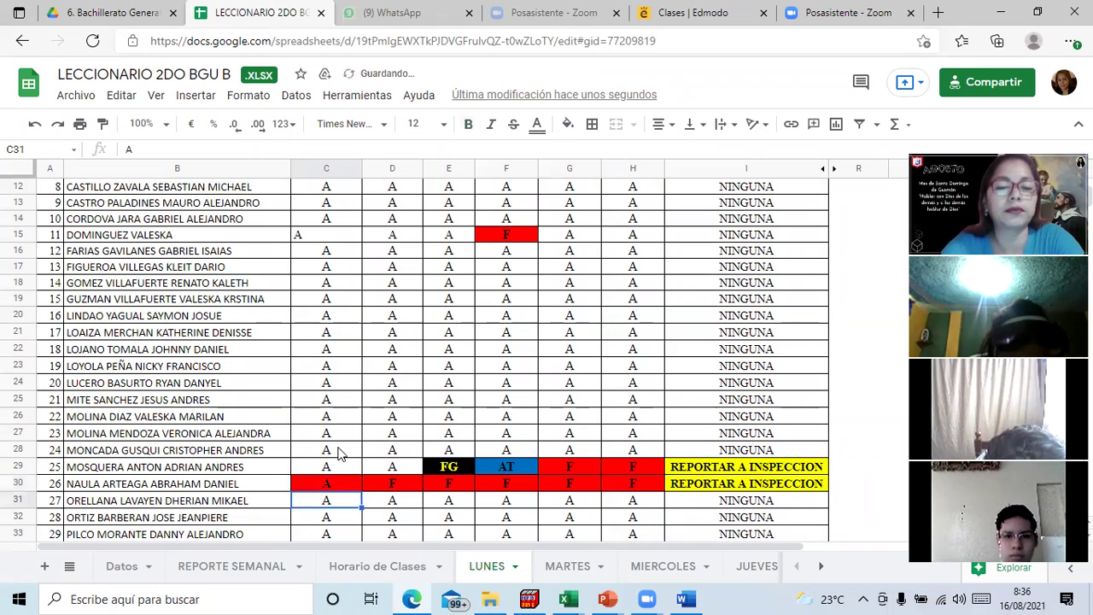
key(Up)
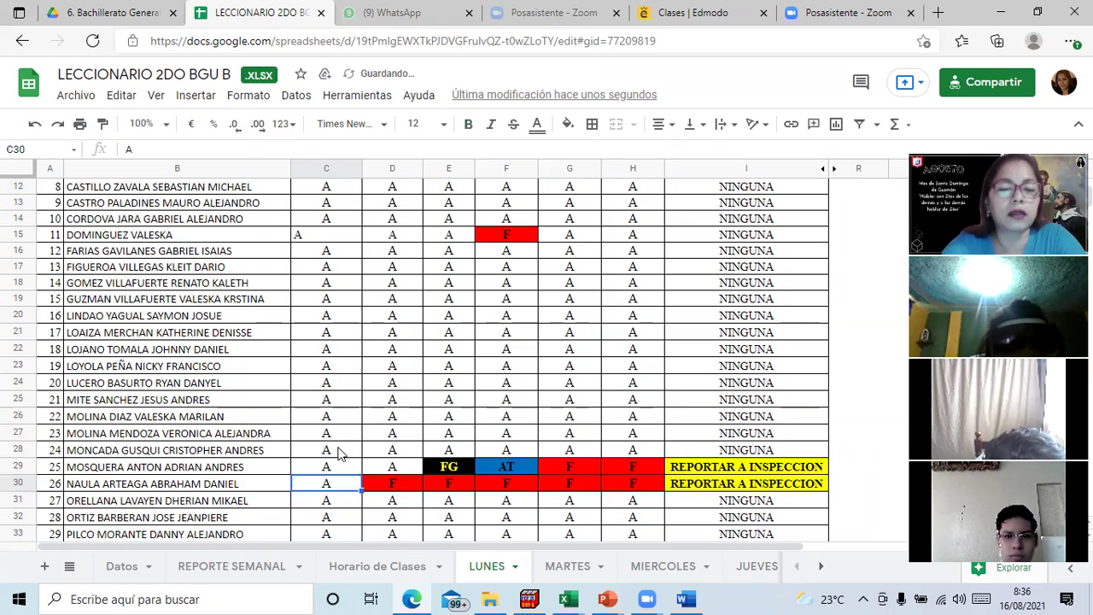
text(F)
key(Return)
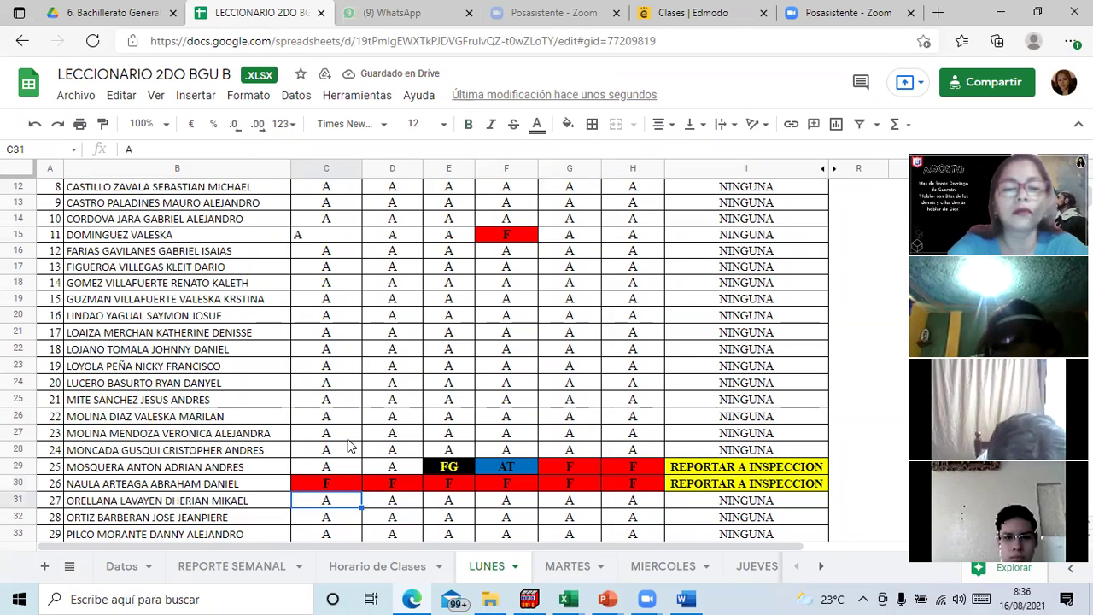
Change the INGLES attendance mark of student 29 (cell C33) to F, and set it back to A.
key(Down)
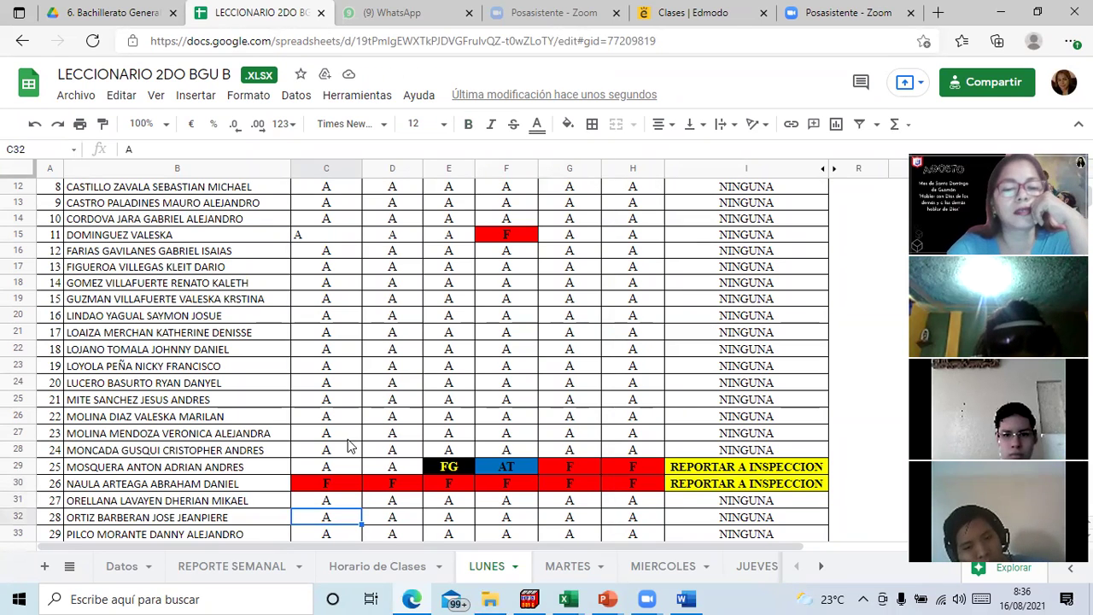
key(Down)
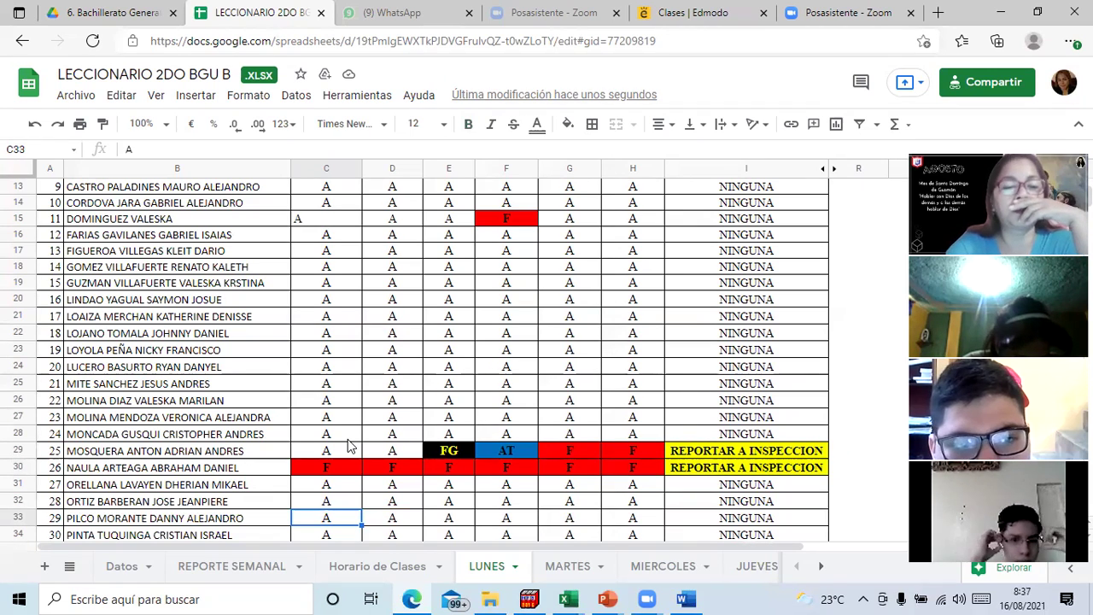
key(Down)
key(Up)
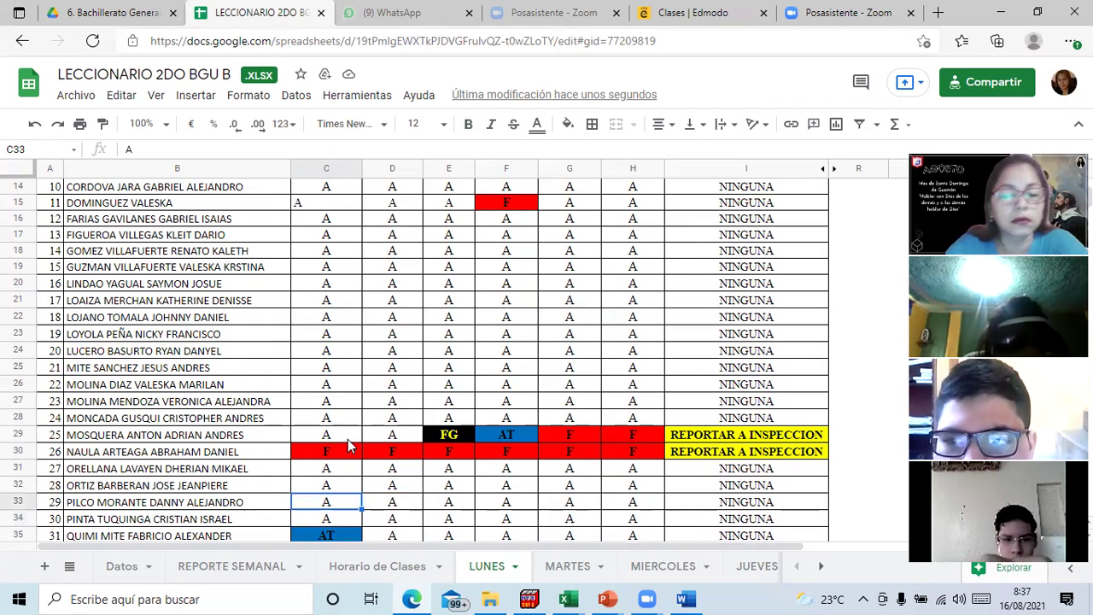
text(F)
key(Return)
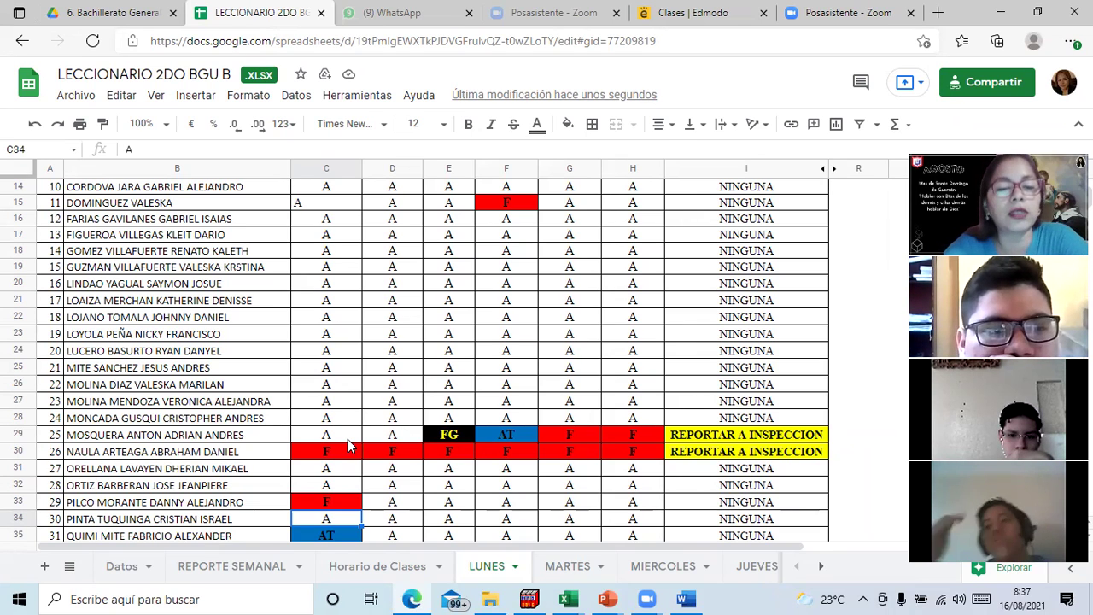
key(Down)
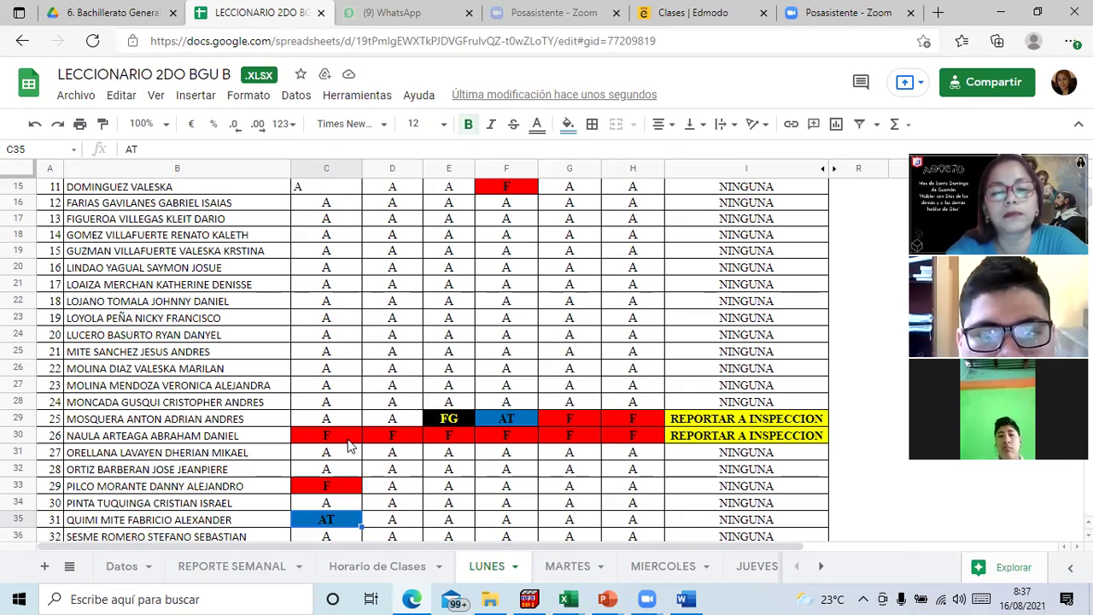
key(Up)
key(Up)
text(A)
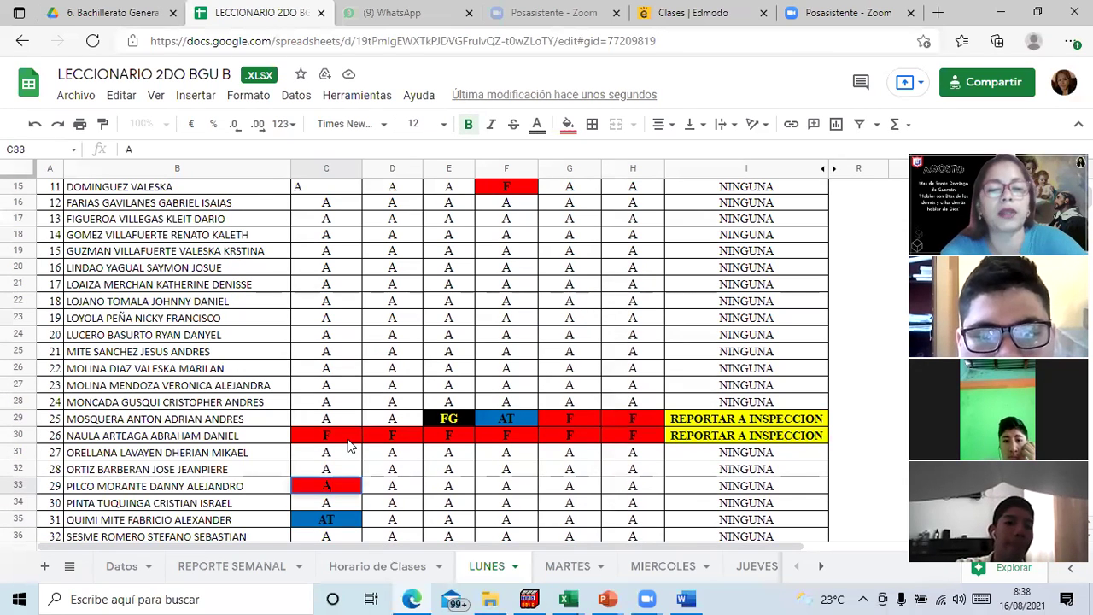
key(Return)
Set the INGLES attendance mark of student 31 (cell C35) to F.
key(Down)
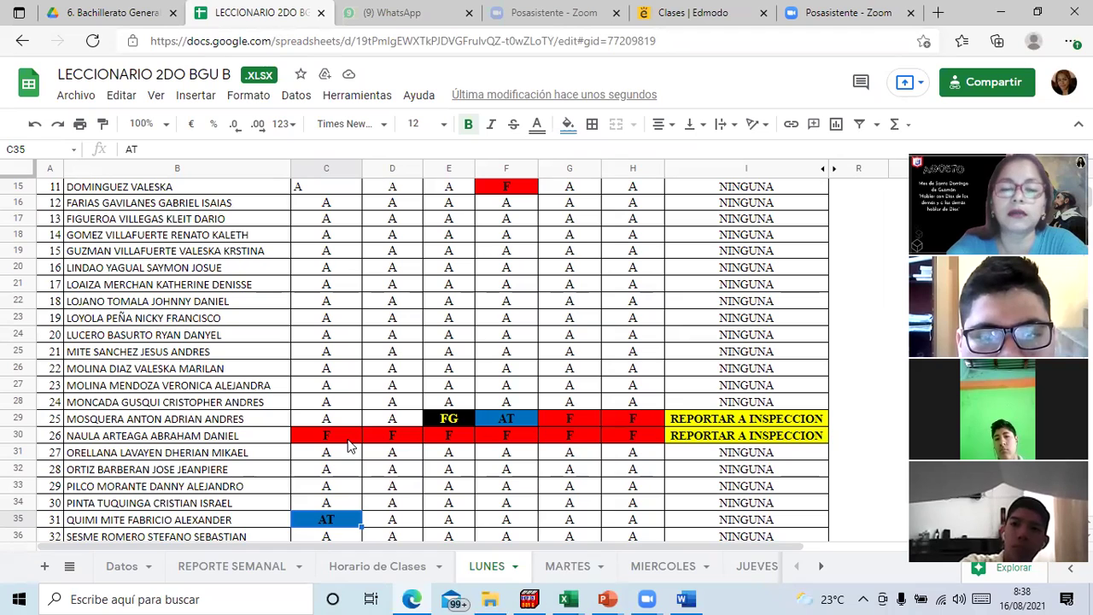
text(F)
key(Return)
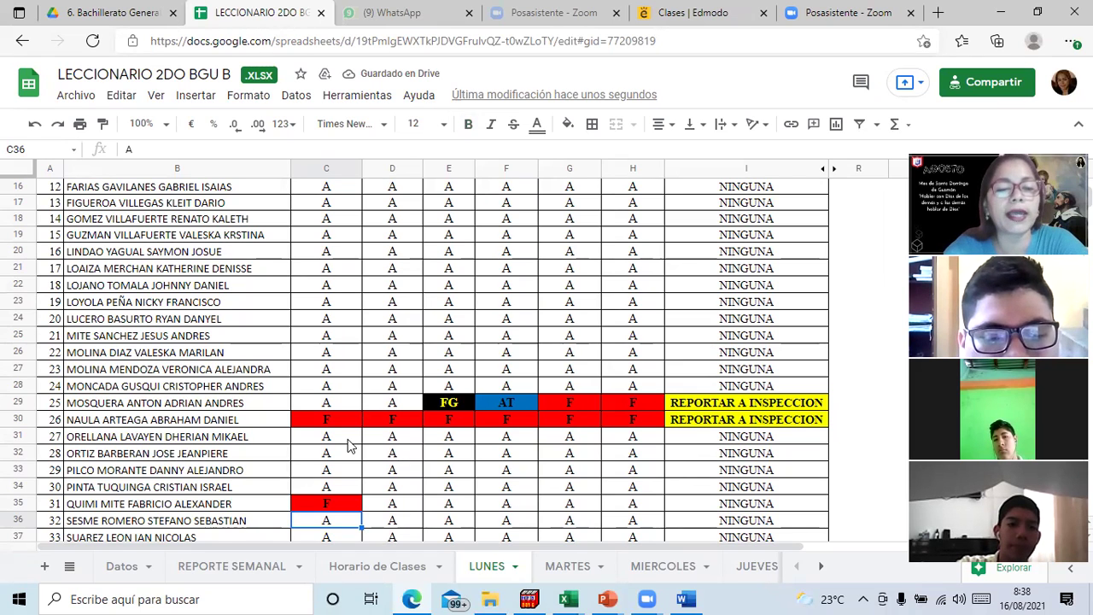
Go through the INGLES marks from student 32 onward and set the mark of student 38 (cell C42) to A.
key(Return)
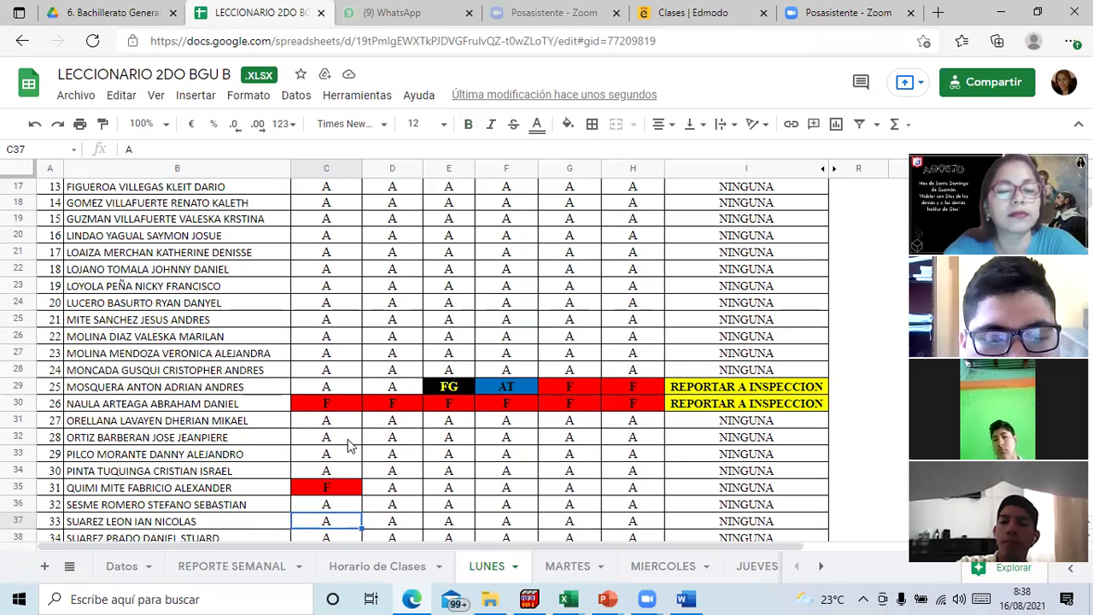
key(Return)
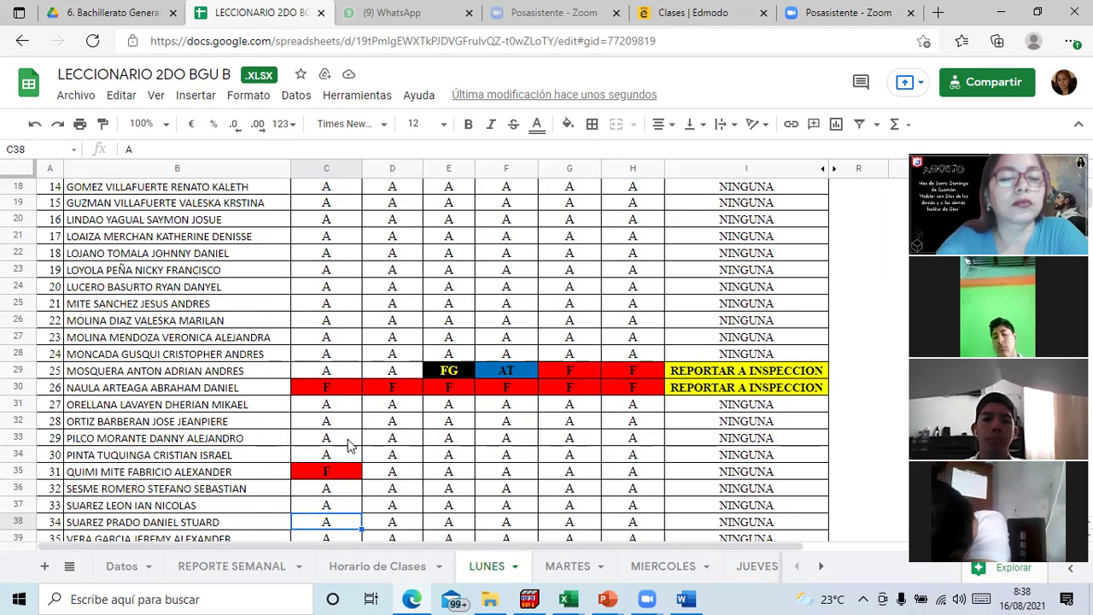
key(Down)
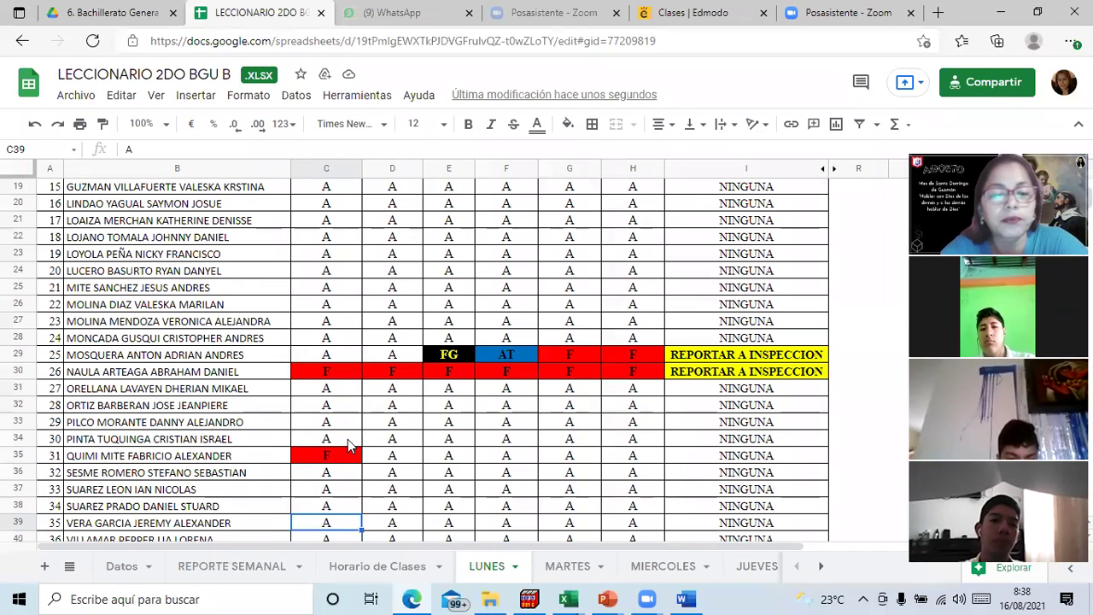
key(Down)
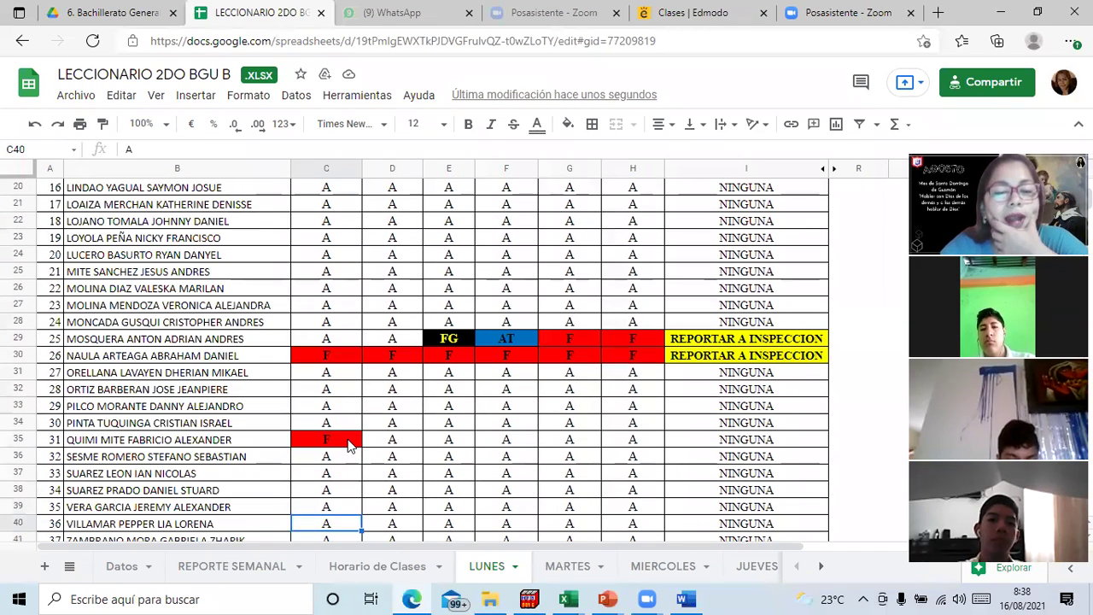
key(Down)
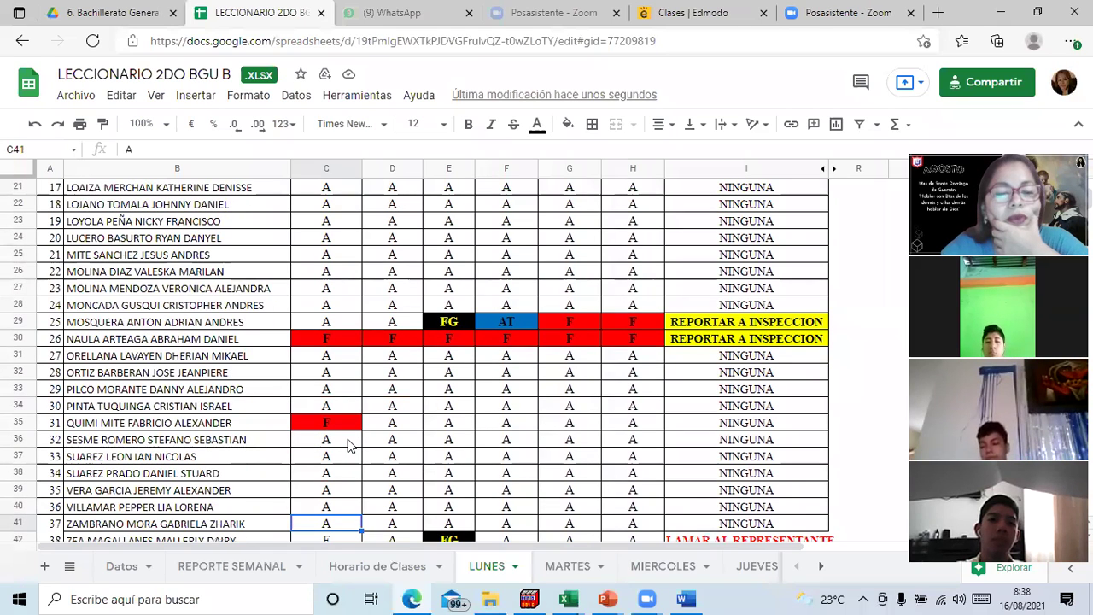
key(Down)
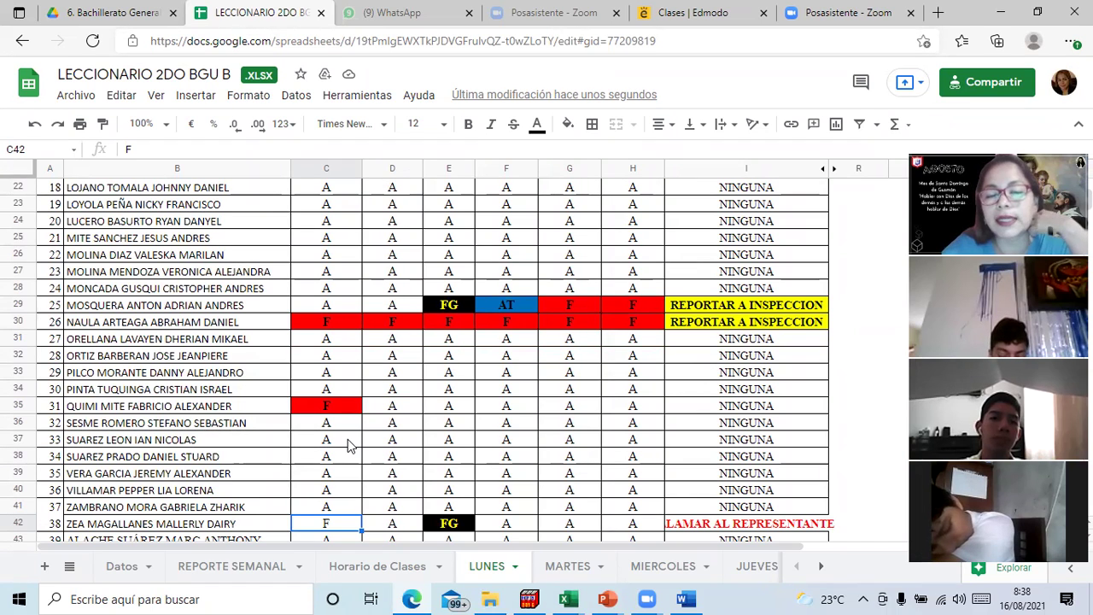
text(A)
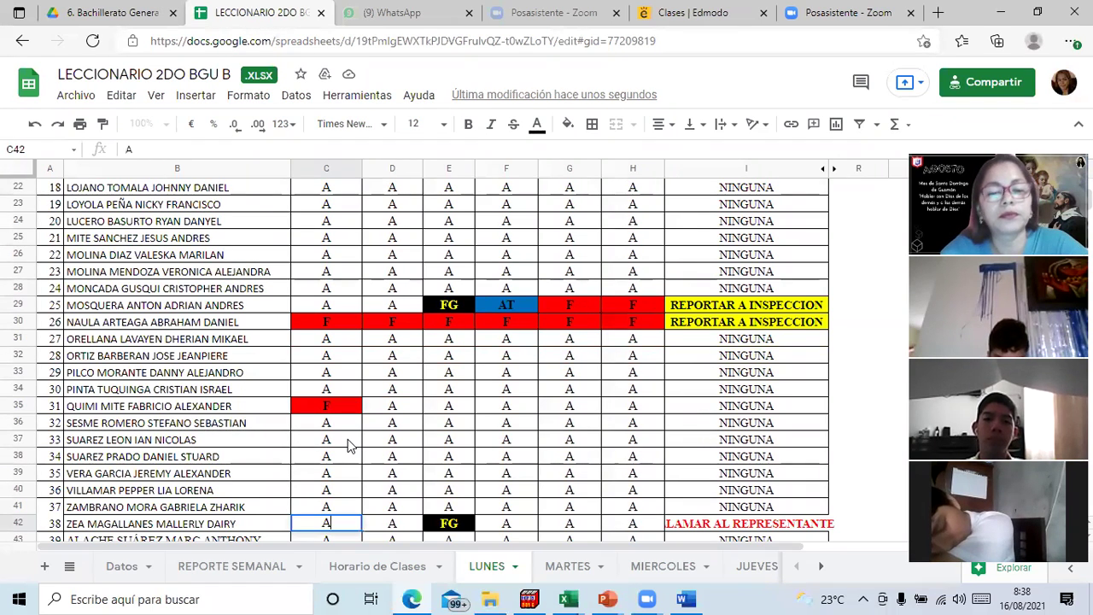
key(Return)
Check the INGLES attendance marks of students 39 to 41 at the end of the list.
key(Down)
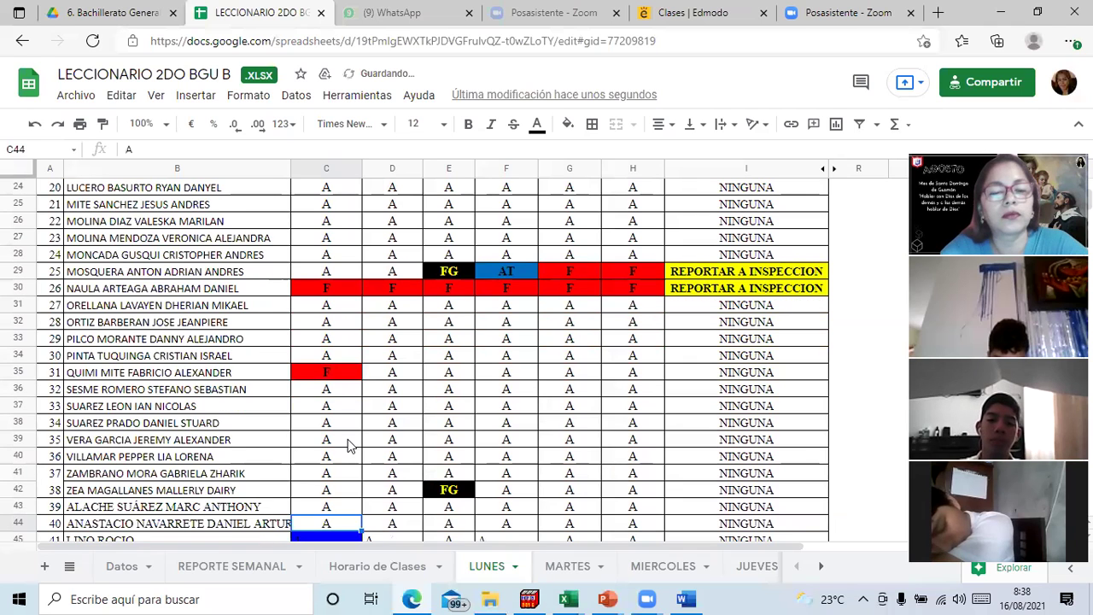
key(Down)
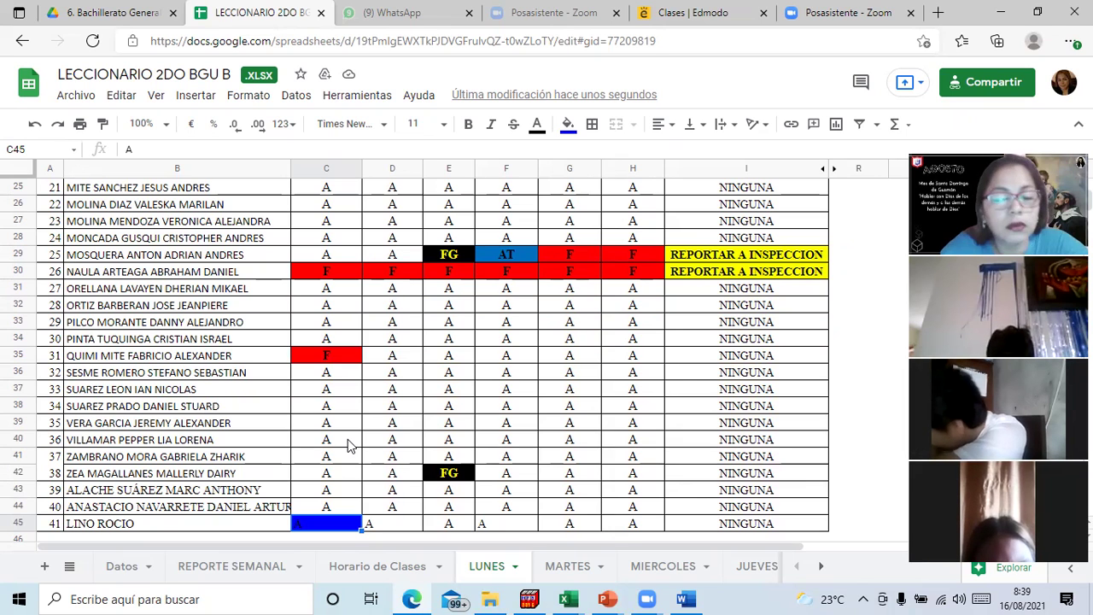
key(Return)
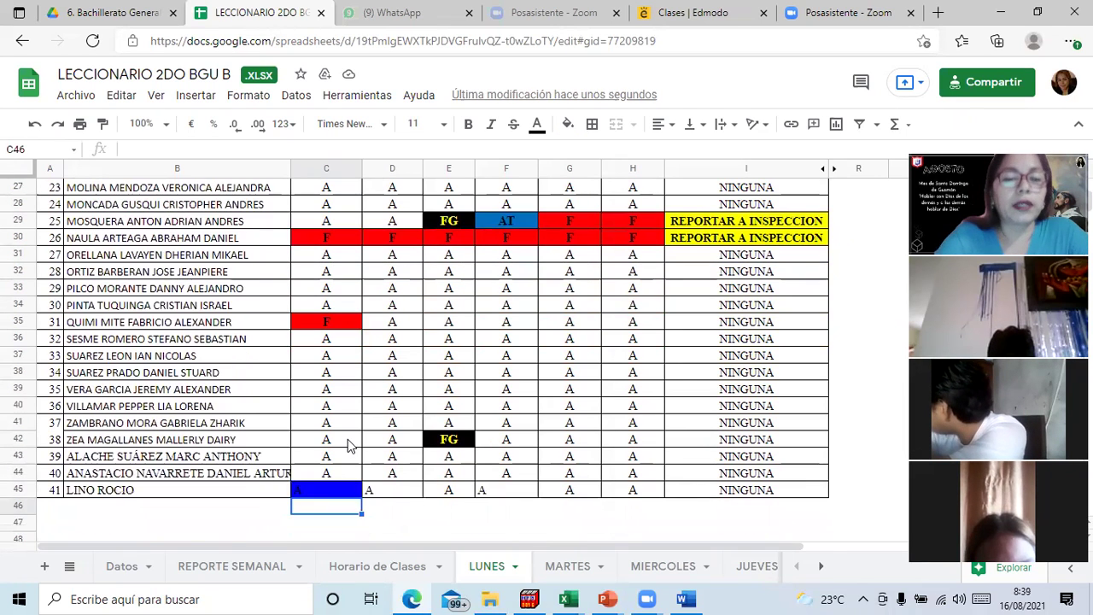
Review the INGLES attendance marks back up the list from student 41 to student 31 (cell C35).
key(Up)
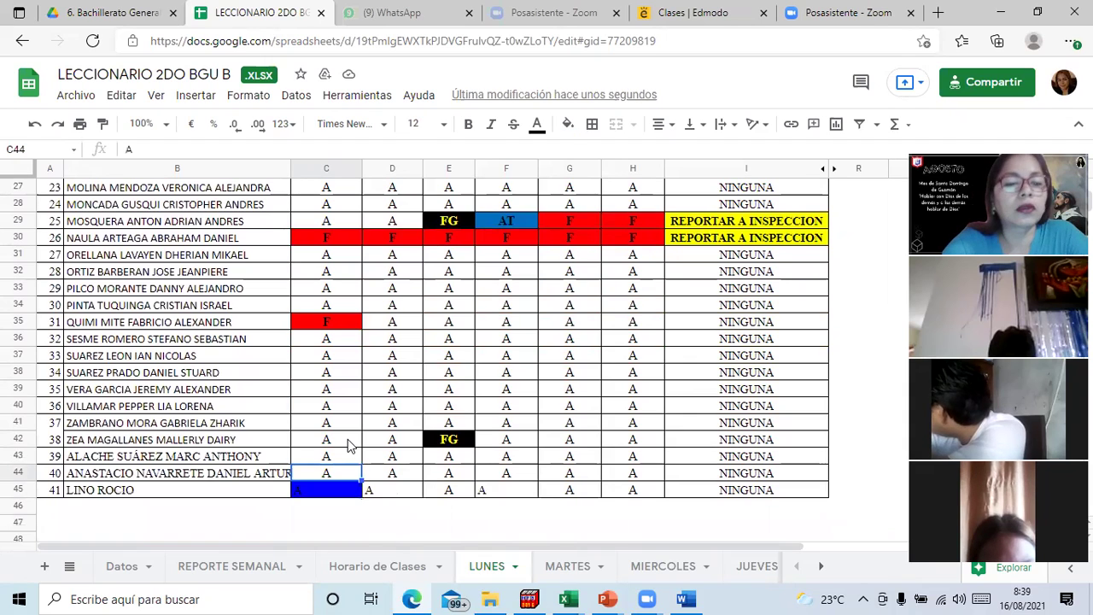
key(Up)
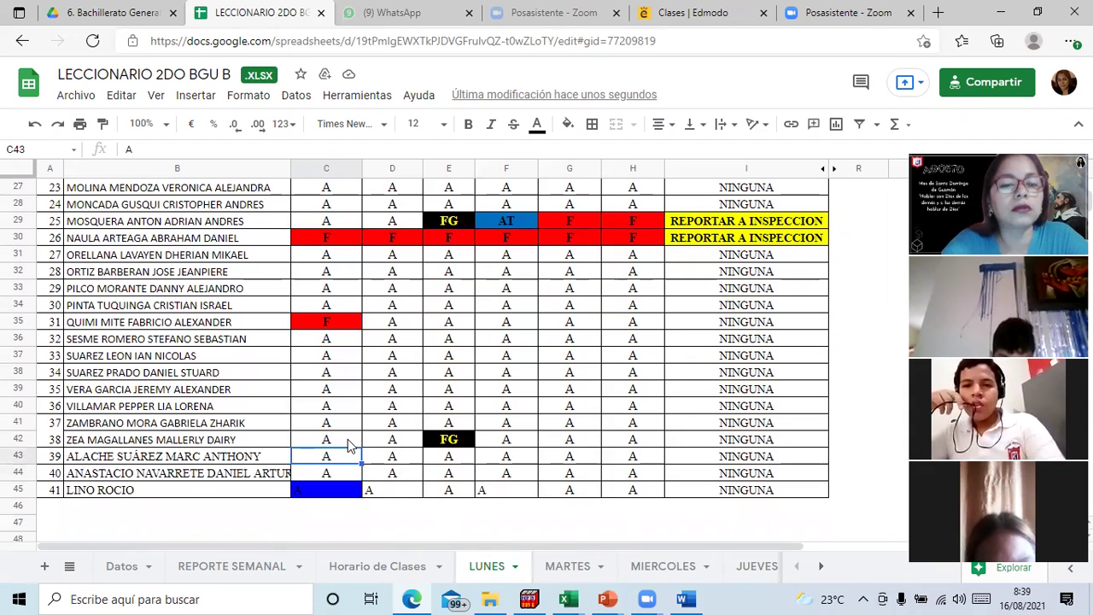
key(Up)
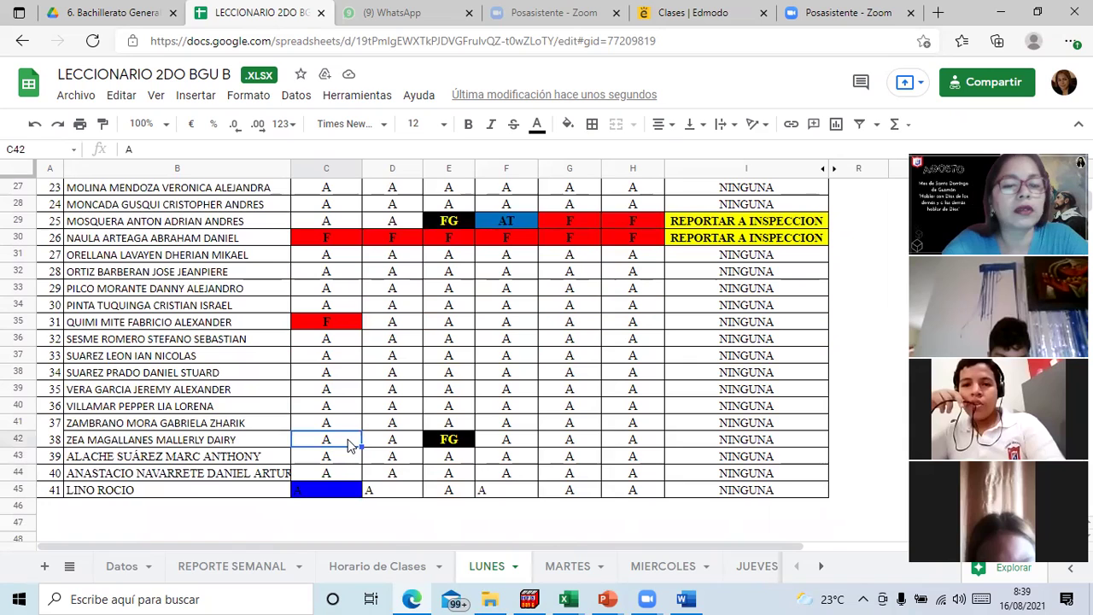
key(Up)
key(Up)
key(Up)
key(Up)
key(Up)
key(Up)
key(Up)
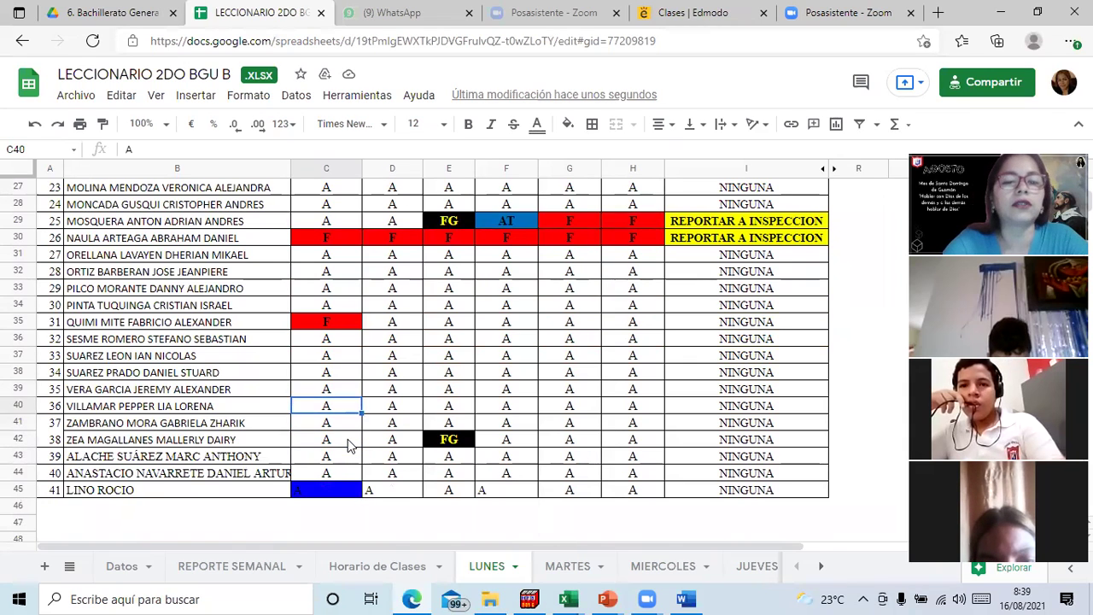
key(Up)
key(Down)
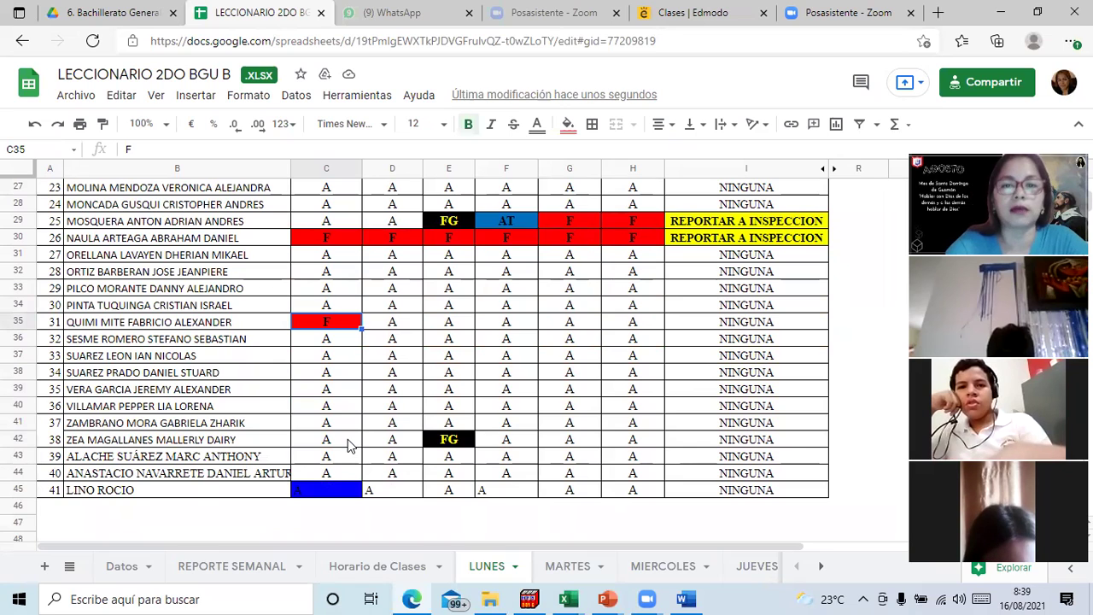